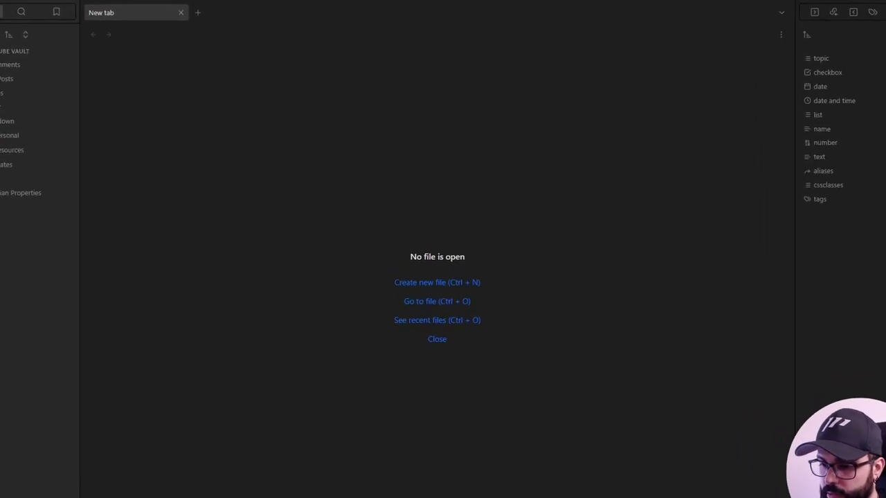
Browse the community plugins catalogue and view the Templater plugin's details
key(ctrl+comma)
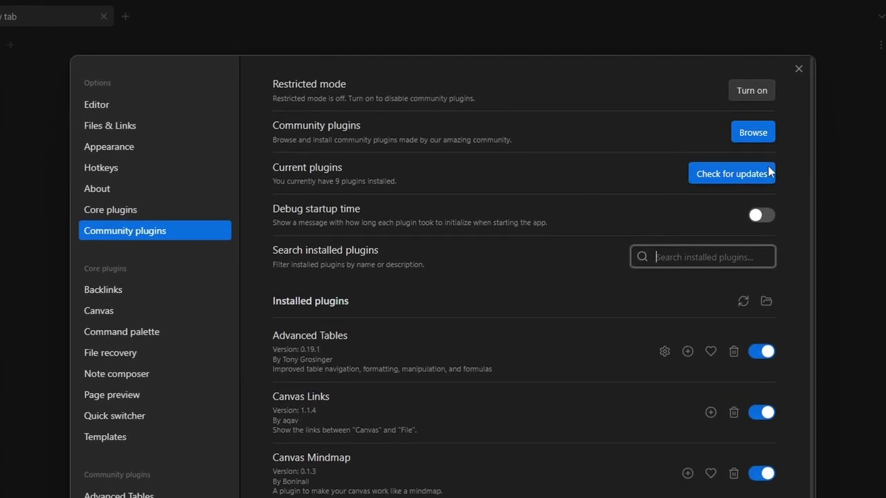
click(742, 135)
text(templ)
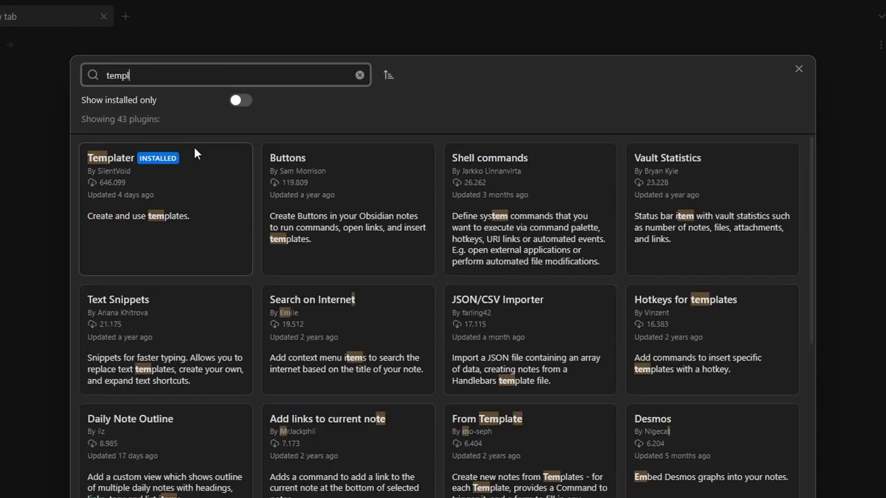
click(82, 159)
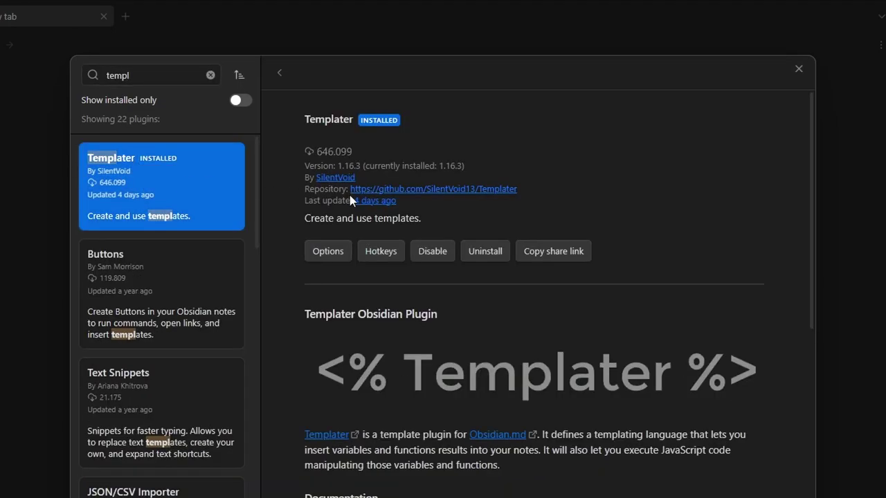
Search for, install and enable the Book Search plugin
double_click(139, 75)
text(book s)
click(165, 278)
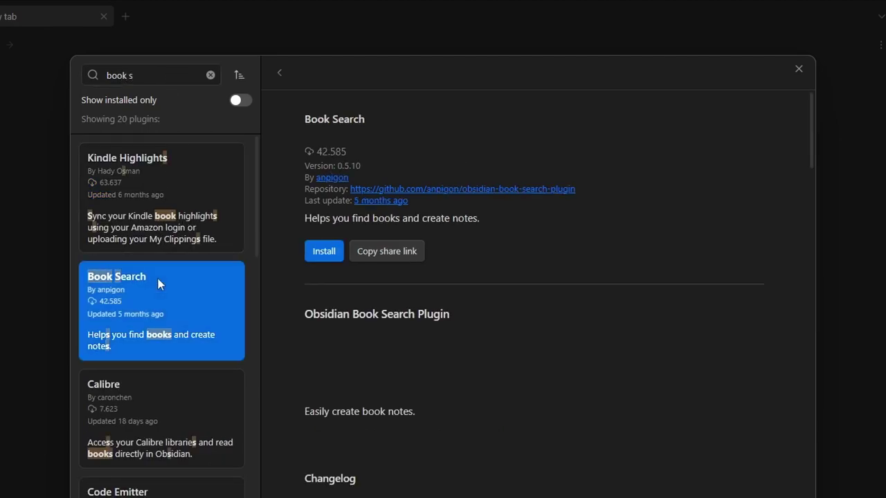
click(315, 255)
click(314, 256)
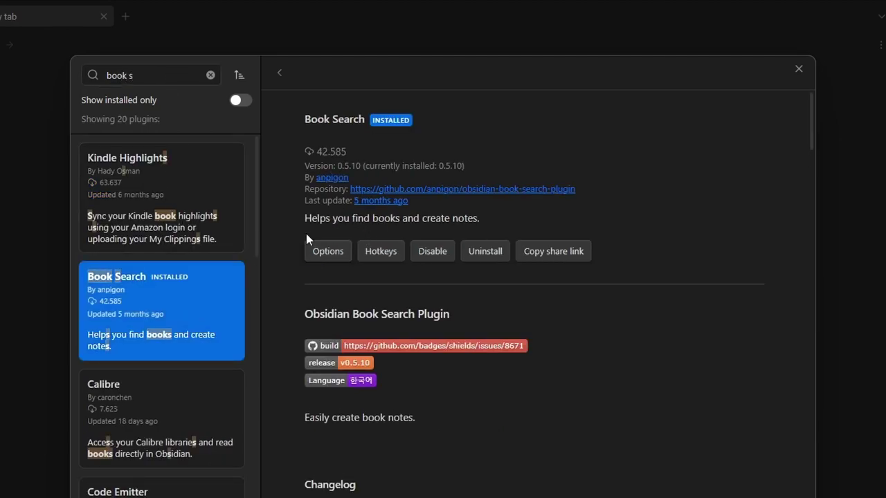
Install and enable the Projects plugin, then close the catalogue and Settings
click(156, 75)
key(ctrl+a)
text(proj)
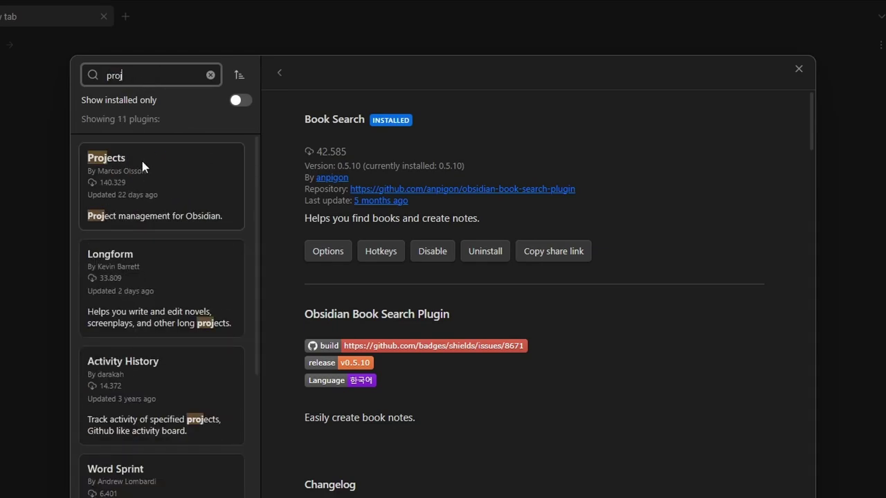
click(148, 158)
click(326, 255)
click(366, 251)
click(799, 68)
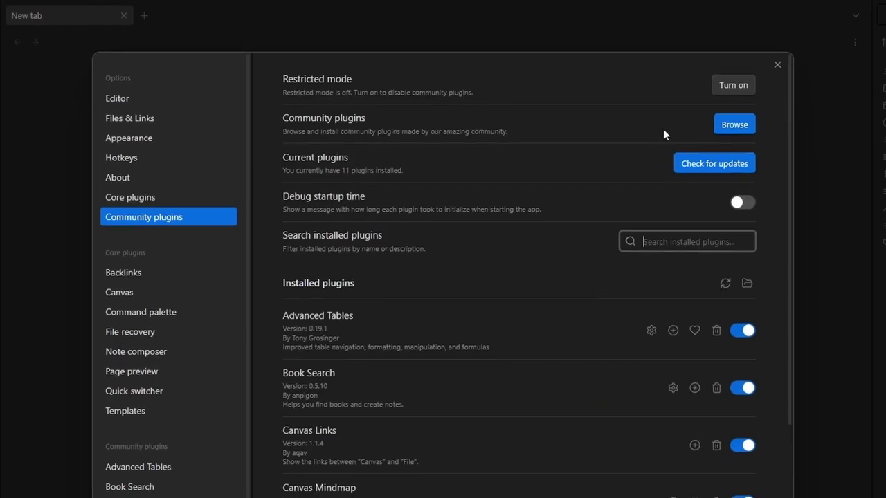
click(777, 65)
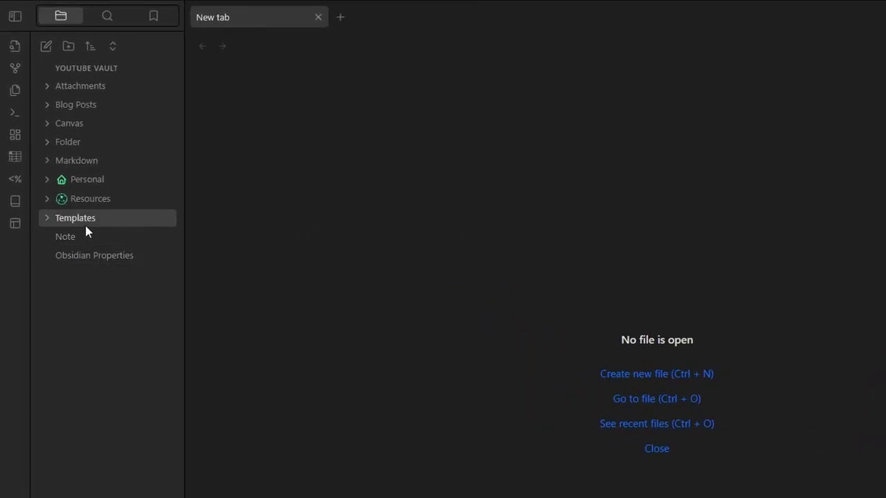
Create a new note titled 'Book Template' in the Templates folder
right_click(86, 227)
click(118, 235)
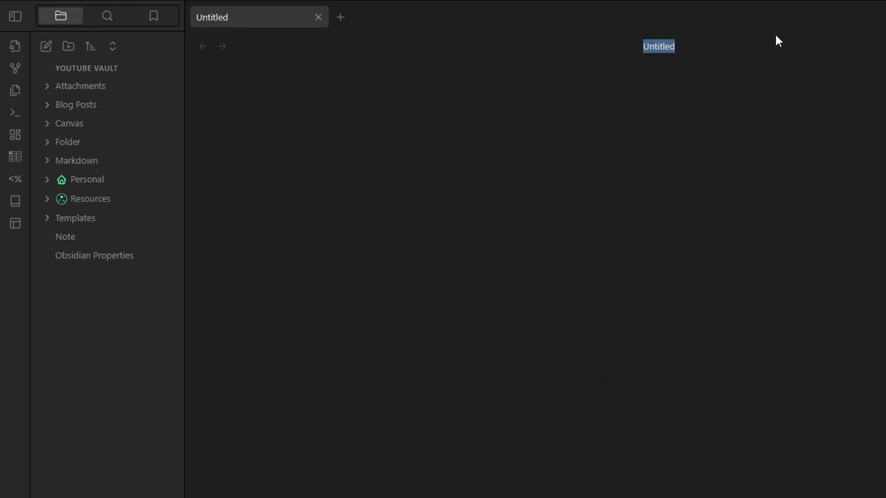
text(Book Template)
key(Return)
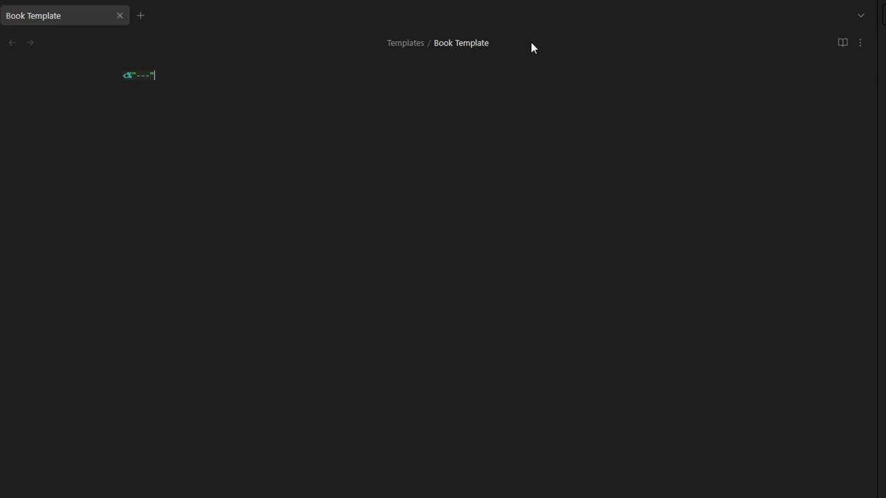
Write two <%"---"%> marker lines in Book Template with an empty line between them
text(>)
key(Return)
key(Up)
key(shift+End)
key(ctrl+c)
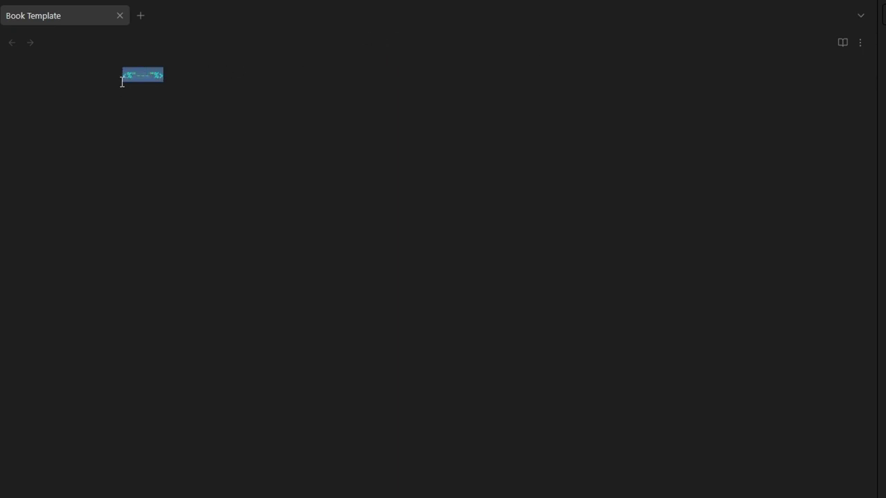
key(Down)
key(ctrl+v)
key(Up)
key(Return)
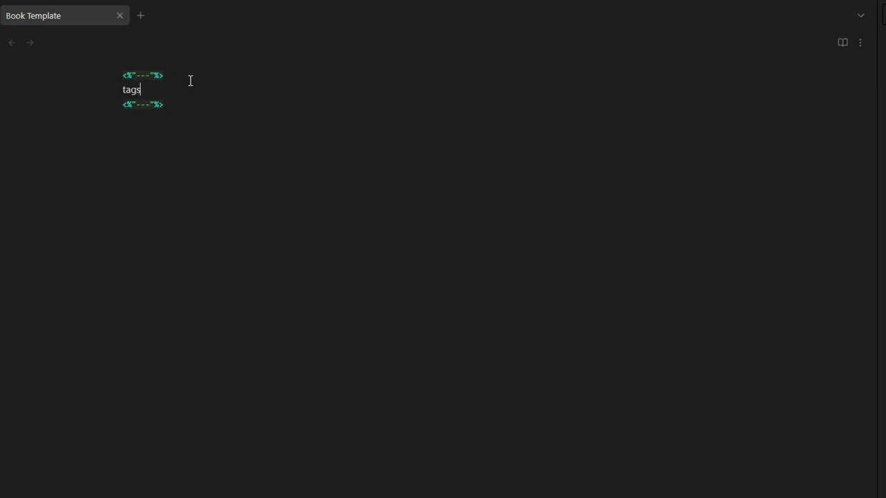
Add tags: Book, title: "{{title}}" and author: [[{{author}}]] lines between the markers
text(: Book)
key(Return)
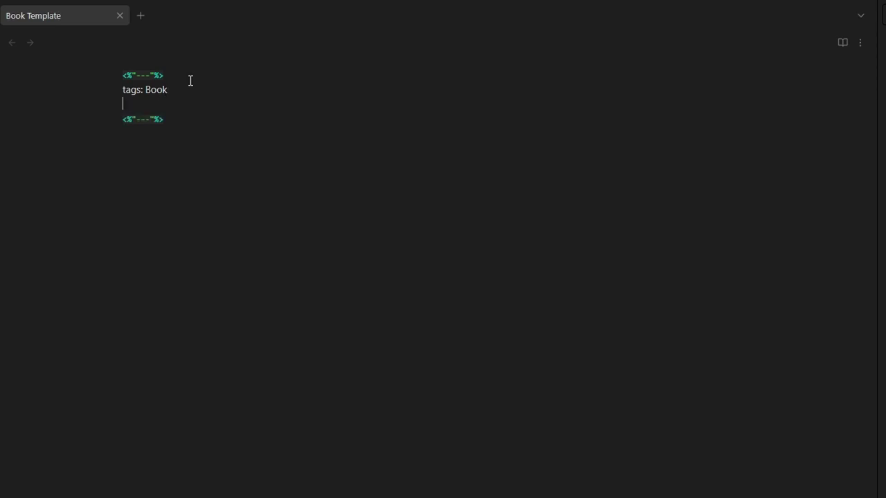
text(title: "{{title}})
key(Return)
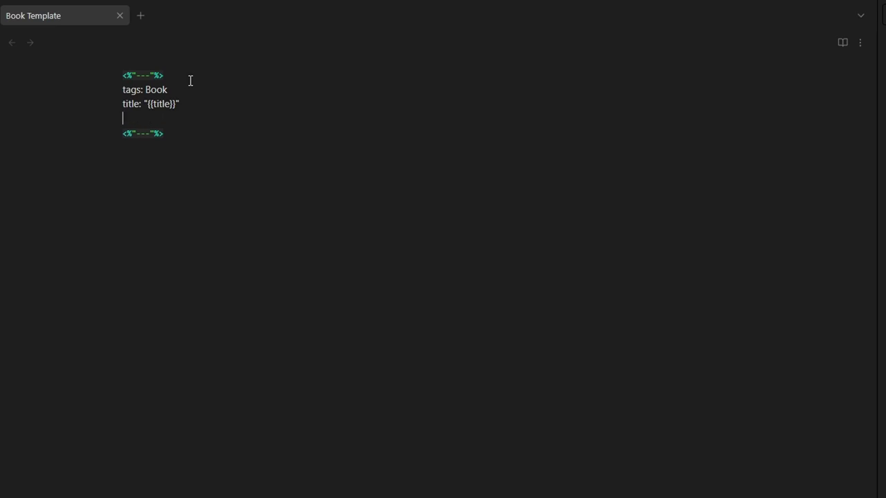
text(author: [[)
text(author)
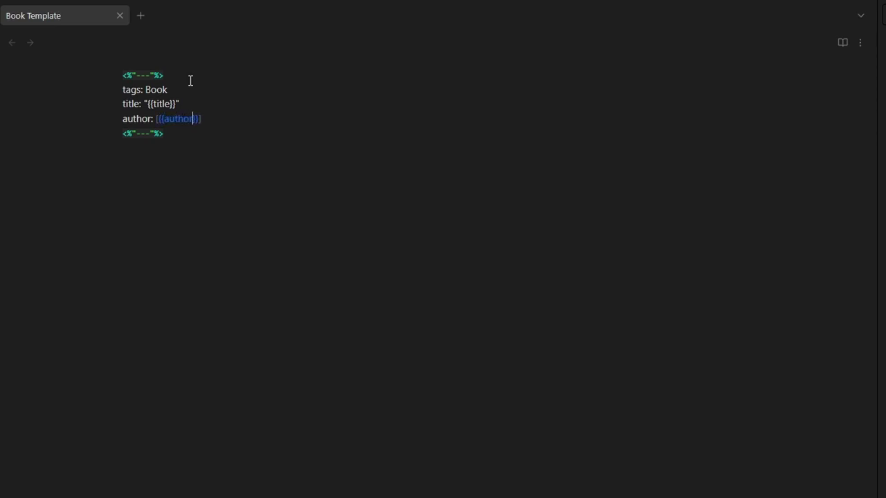
key(Right)
key(Right)
key(Right)
key(Right)
key(Return)
Add publish: {{publishDate}} and cover: {{coverUrl}} lines, then highlight each field name
text(publish:)
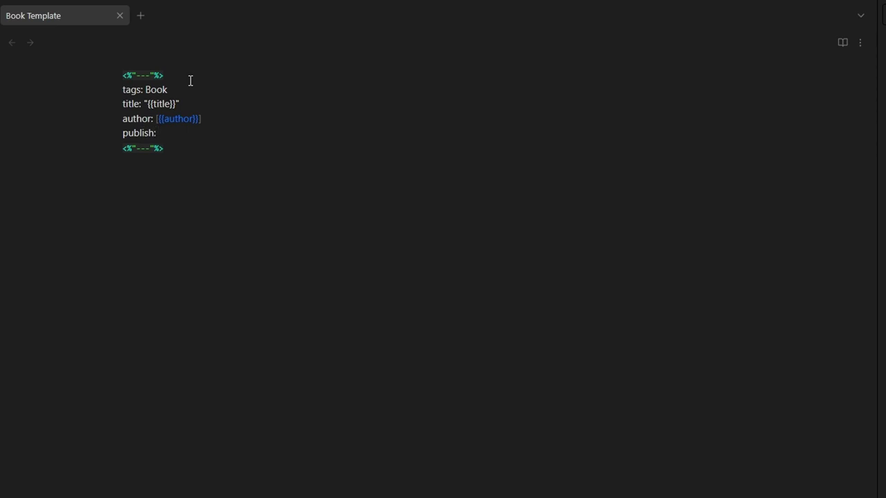
text( {{publishDate)
key(End)
key(Return)
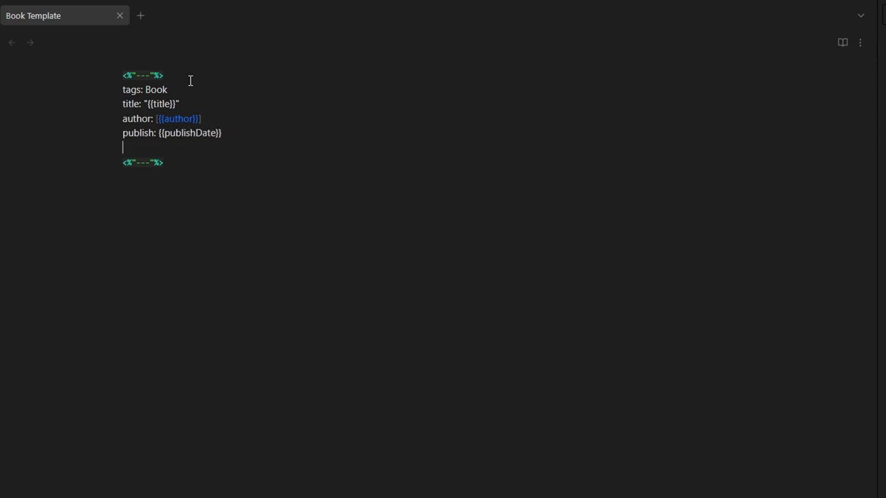
text(cover: {{coverUrl)
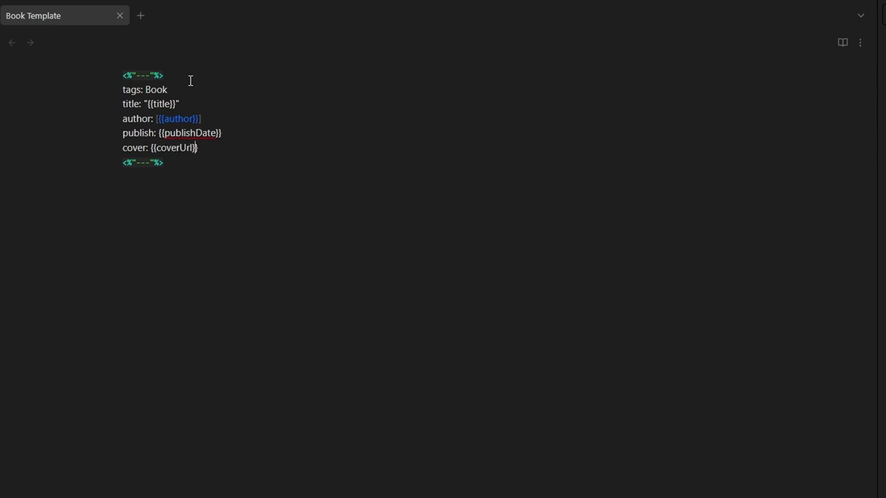
double_click(131, 103)
double_click(133, 119)
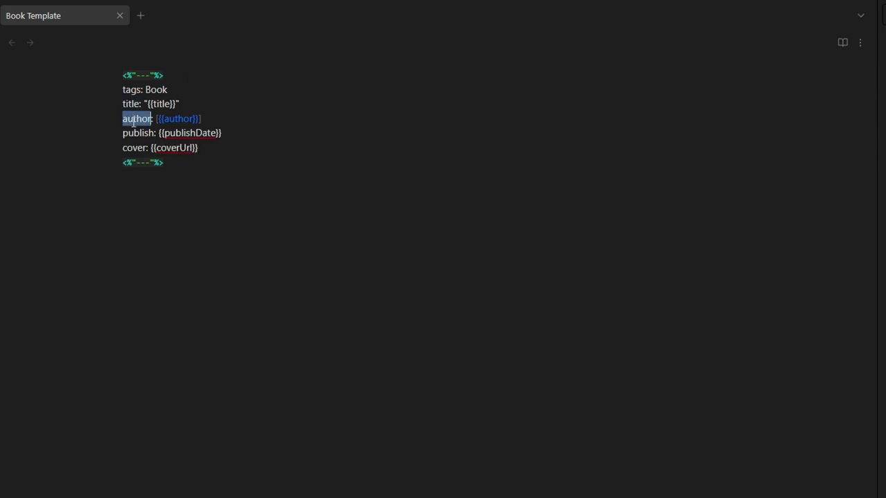
double_click(127, 133)
double_click(134, 148)
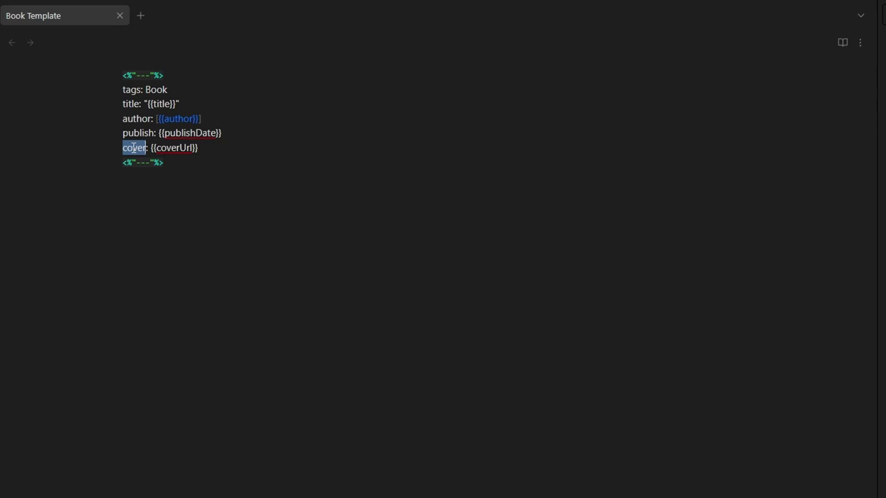
click(218, 156)
click(213, 150)
Add status: unread, a ![cover|150]({{coverUrl}}) embed and a # {{title}} heading
key(Return)
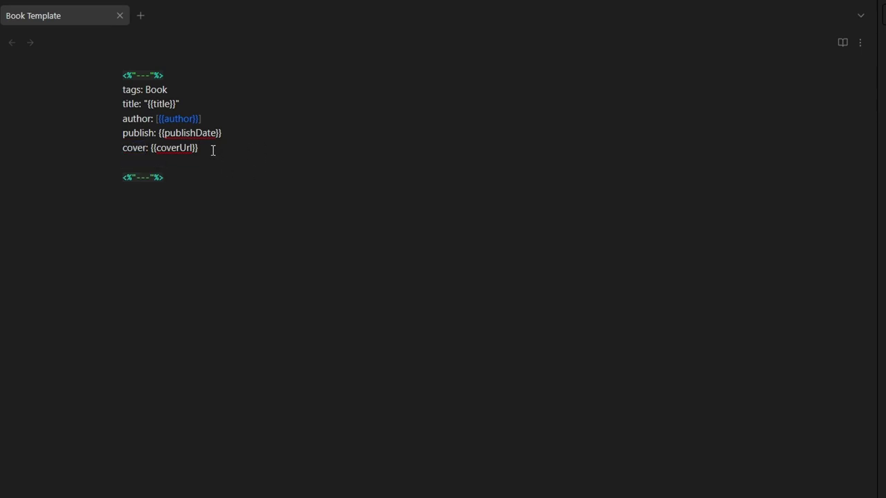
text(stat)
text(us: )
text(unread)
text([cover)
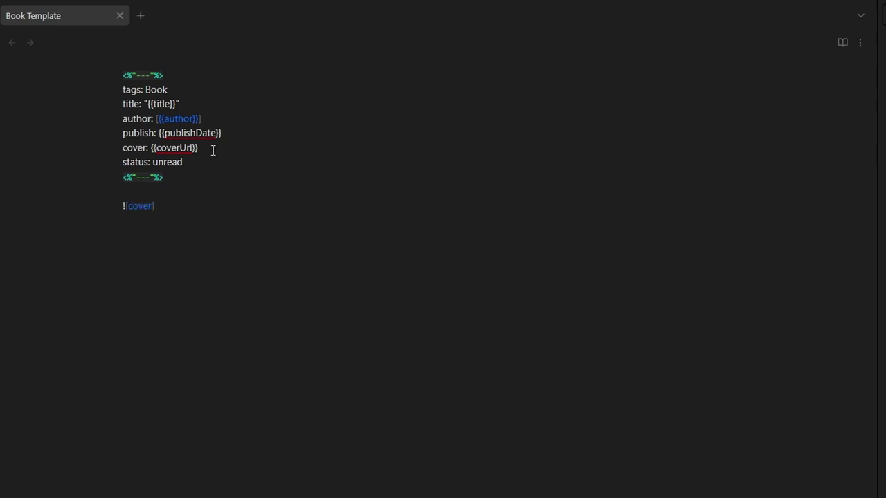
text(|150]({{coverUrl)
key(End)
key(Return)
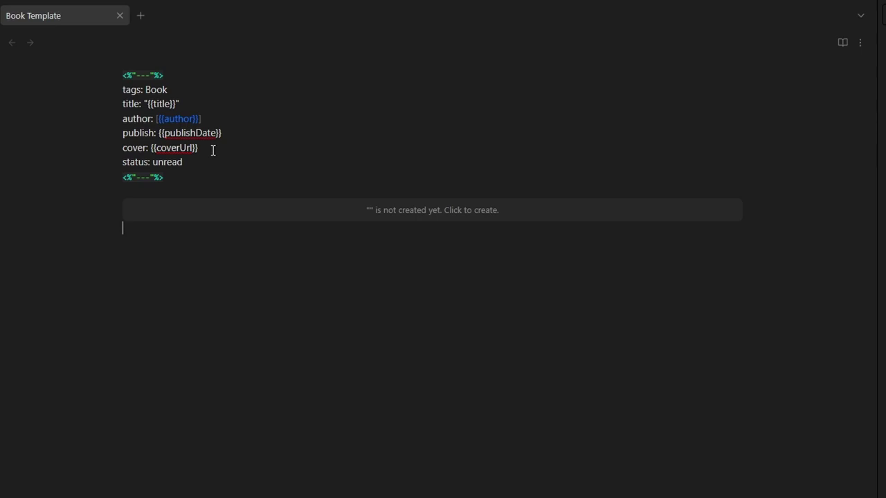
text(# )
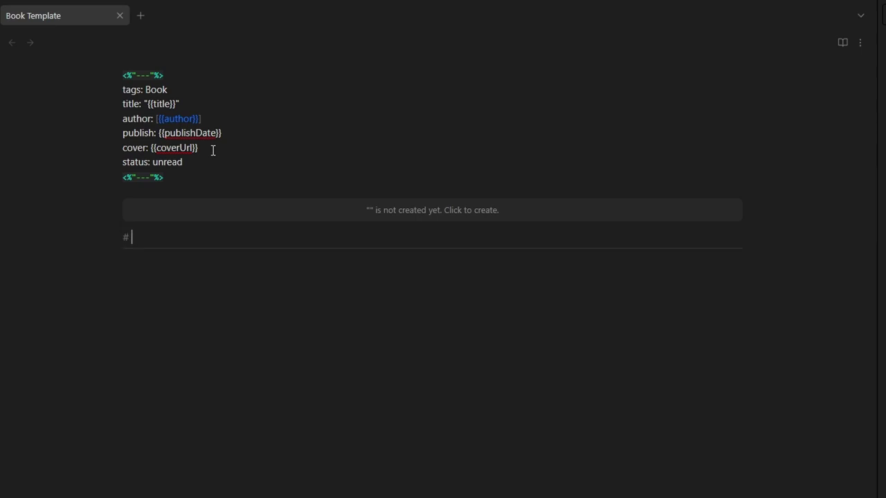
text({{title}})
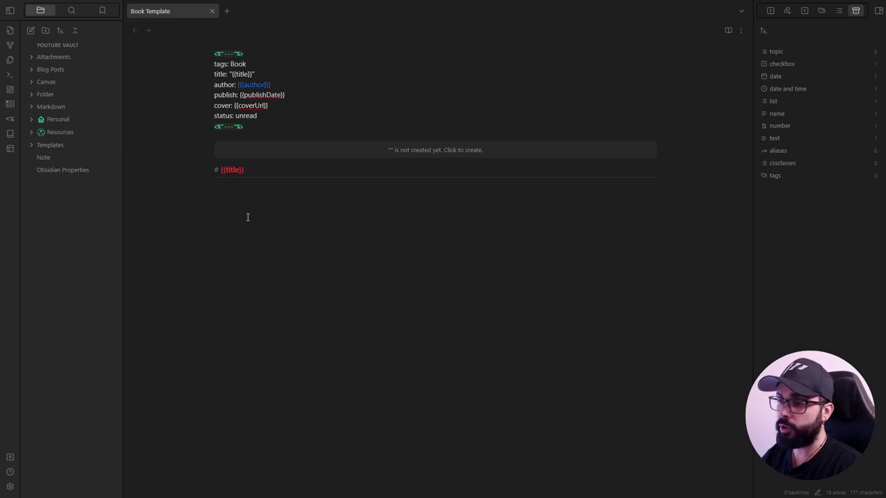
Set Book Search's new file location to Resources/Books
click(31, 134)
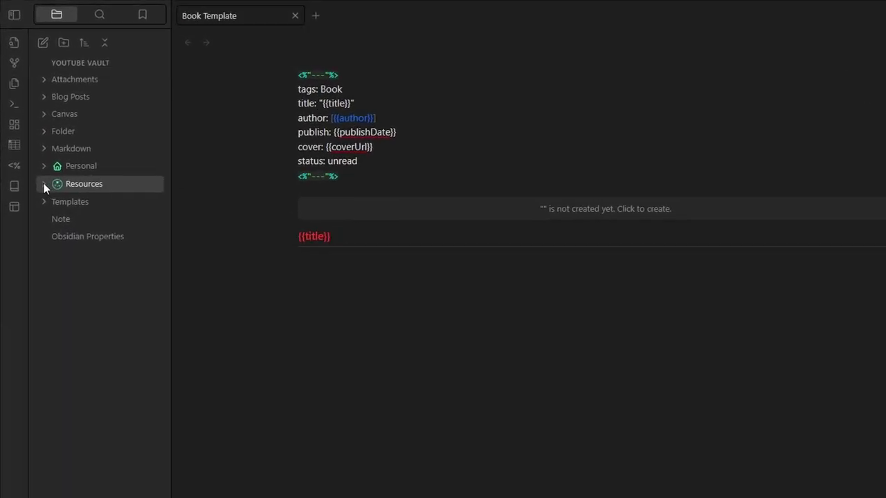
click(44, 184)
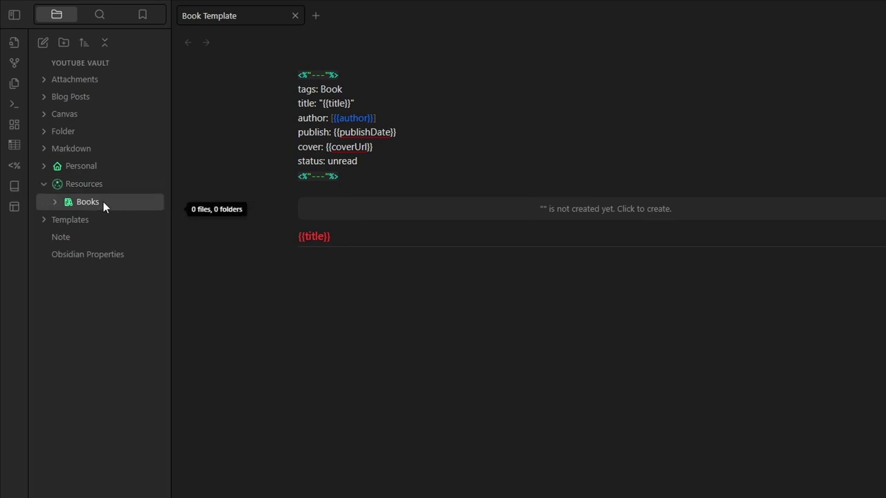
click(10, 486)
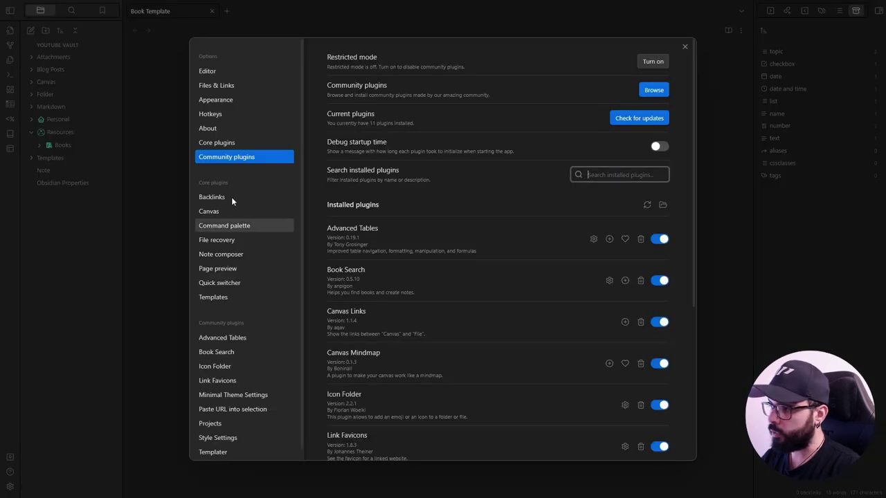
click(217, 352)
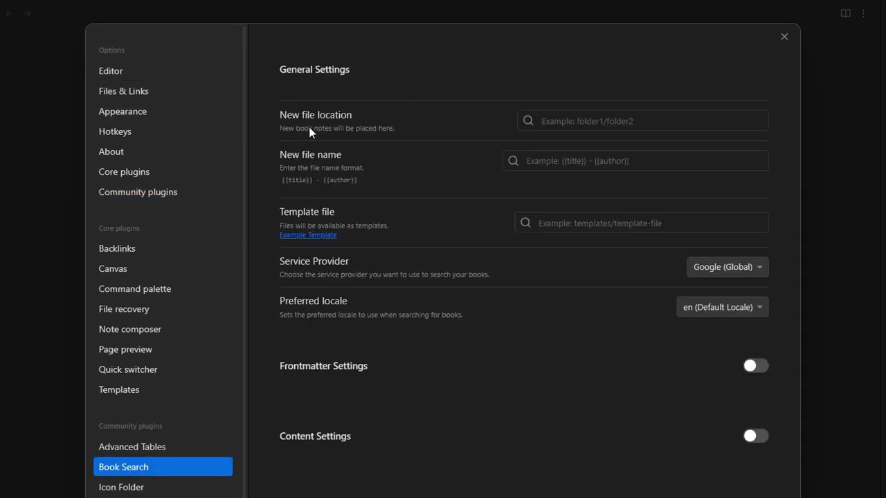
click(618, 119)
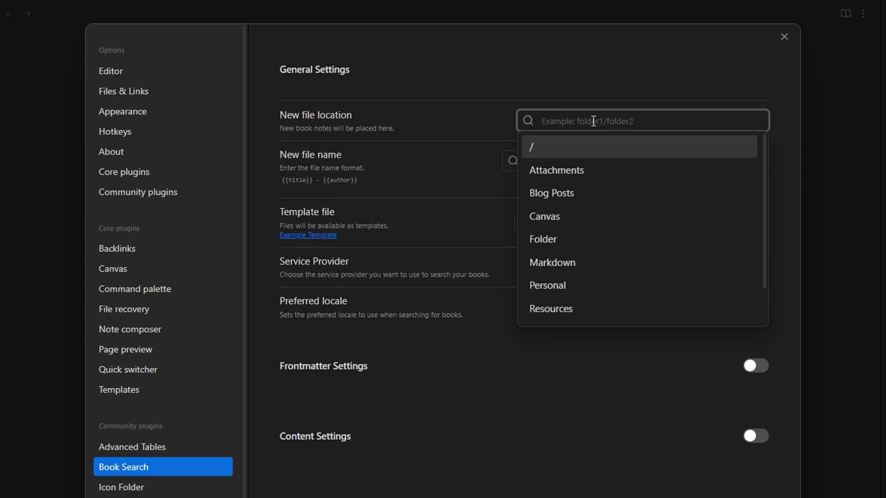
text(b)
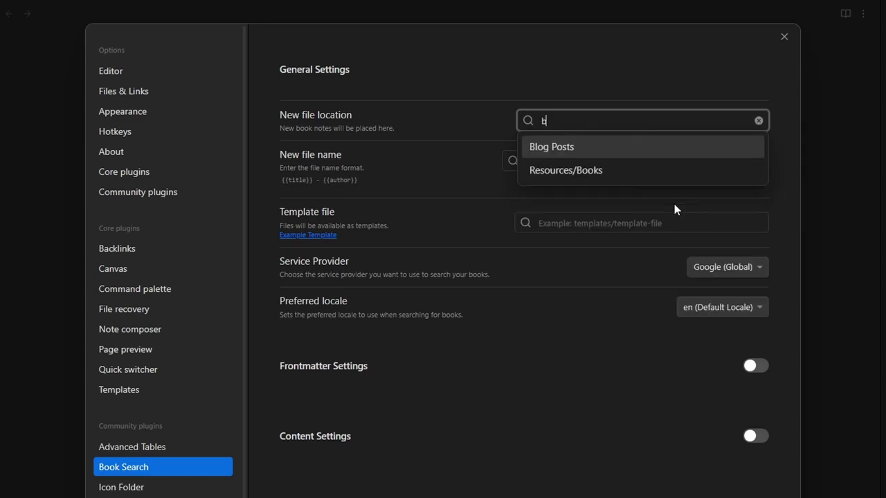
text(oo)
key(BackSpace)
click(589, 153)
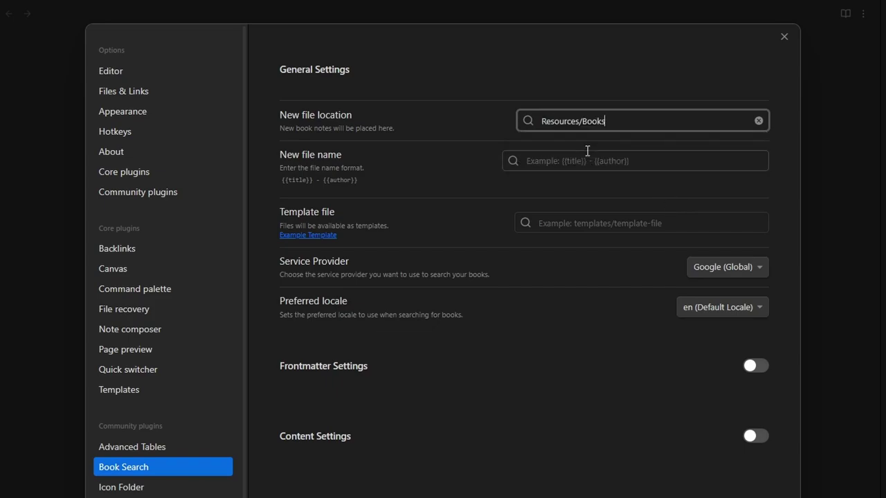
Set the new file name to {{title}} and the template to Templates/Book Template.md
click(546, 162)
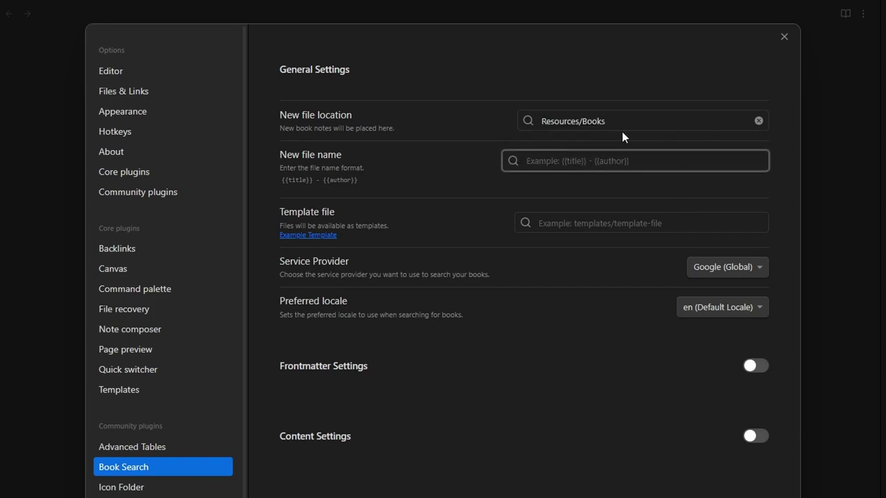
text({{)
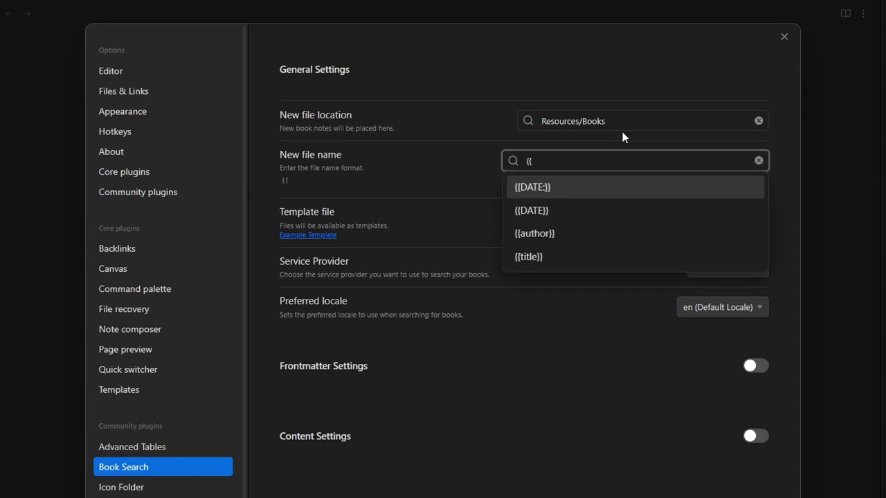
text(t)
click(529, 255)
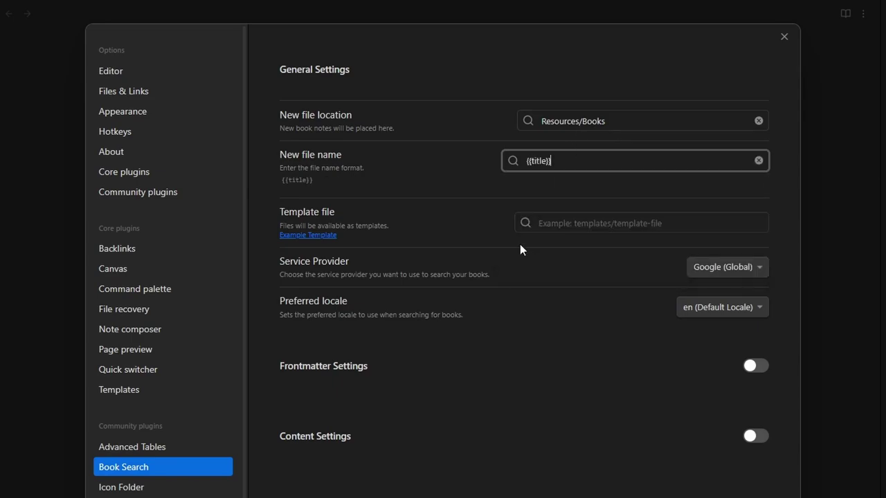
click(699, 219)
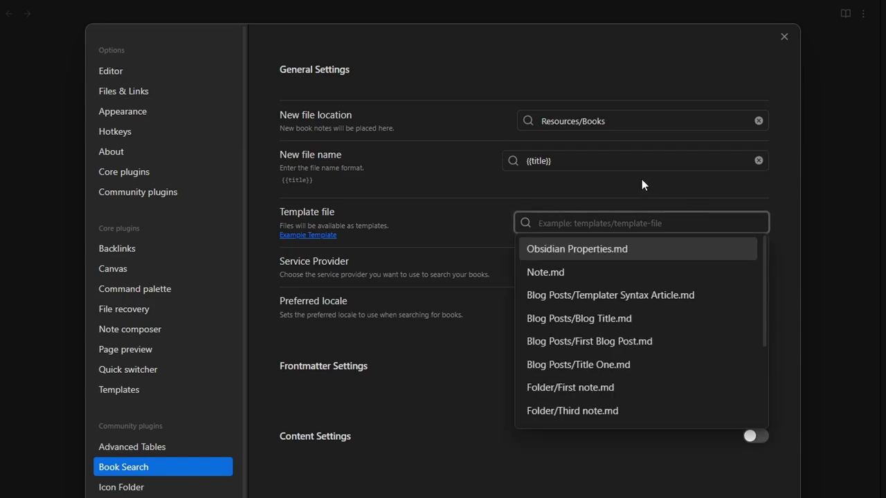
text(boo)
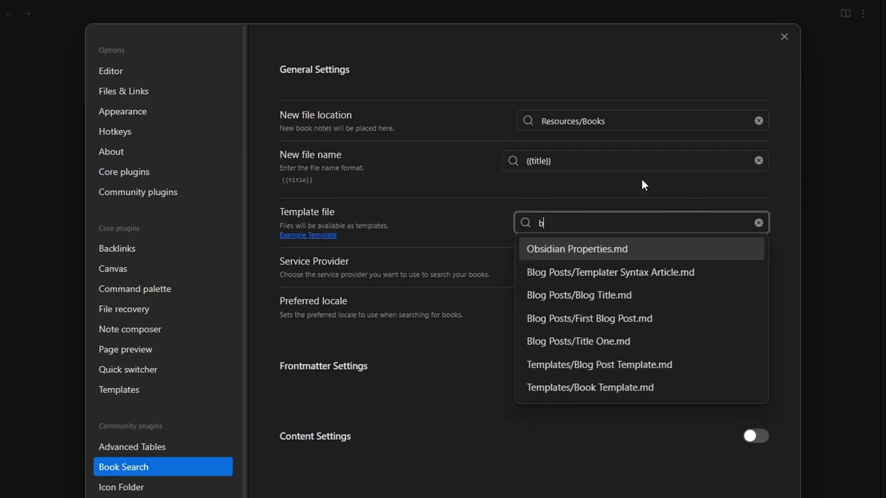
click(594, 254)
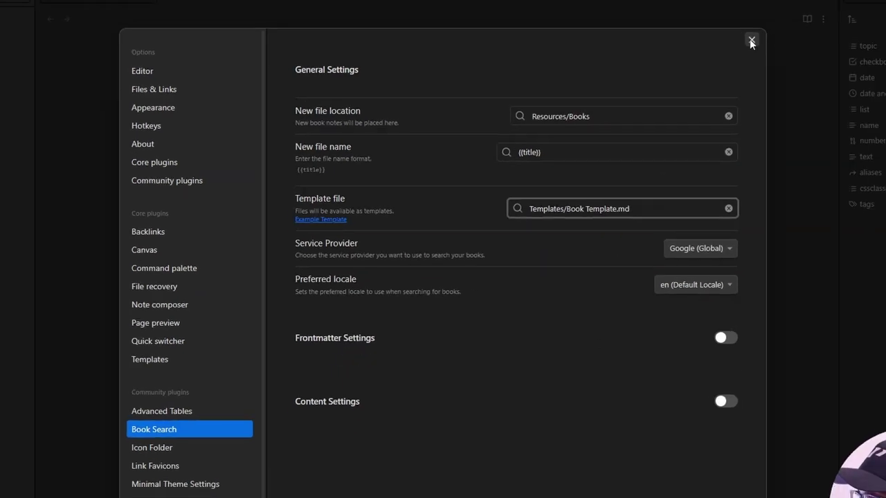
click(751, 41)
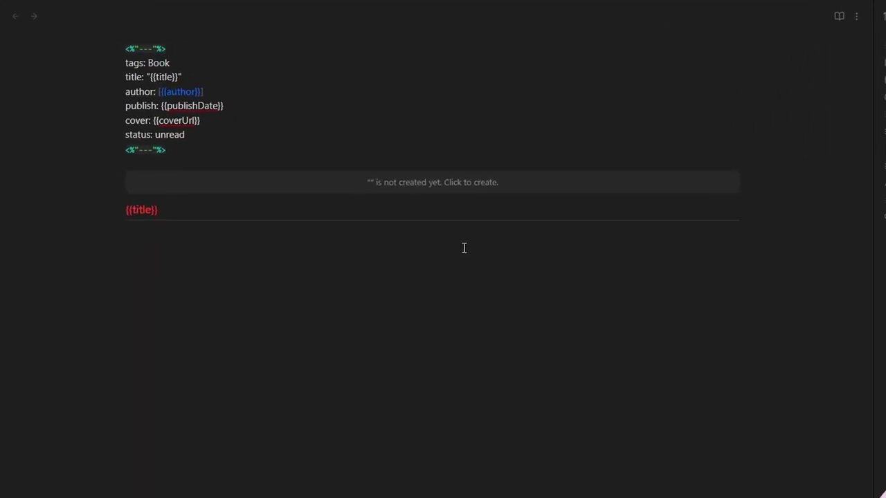
Create a 'getting things done' book note from the first Book Search result and reveal it in Books
key(ctrl+p)
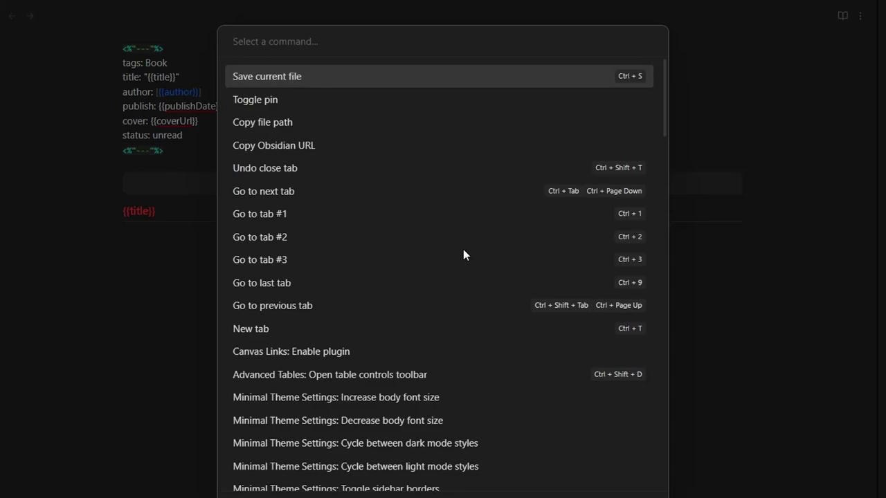
text(book s)
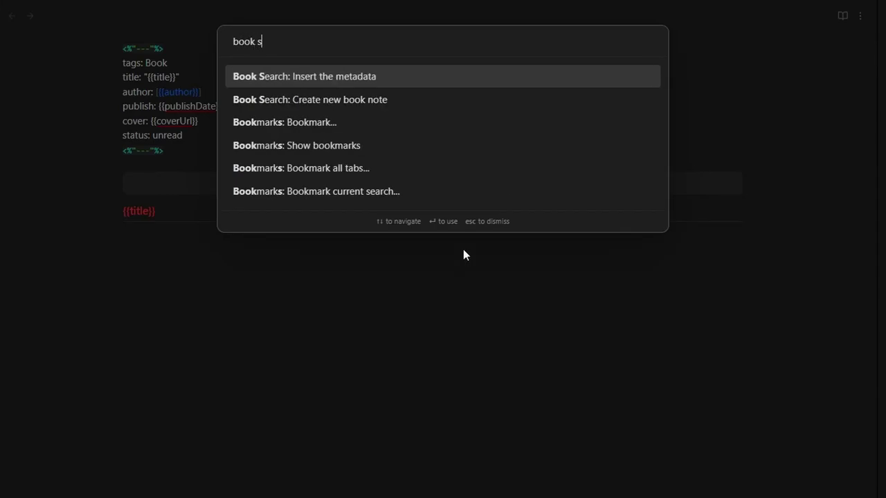
click(396, 103)
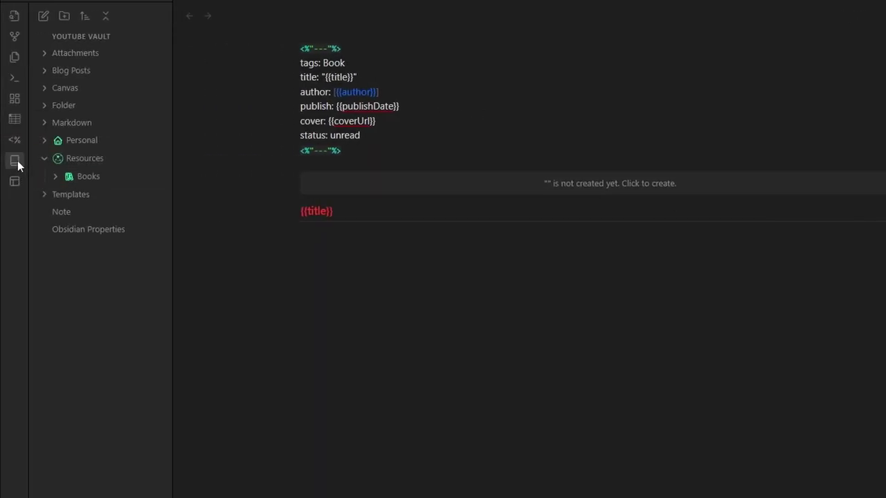
click(15, 161)
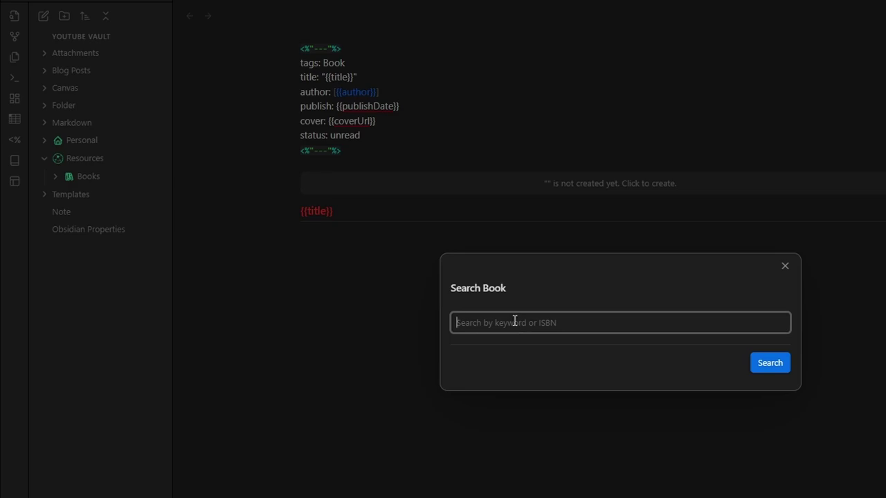
text(getting things done)
key(Return)
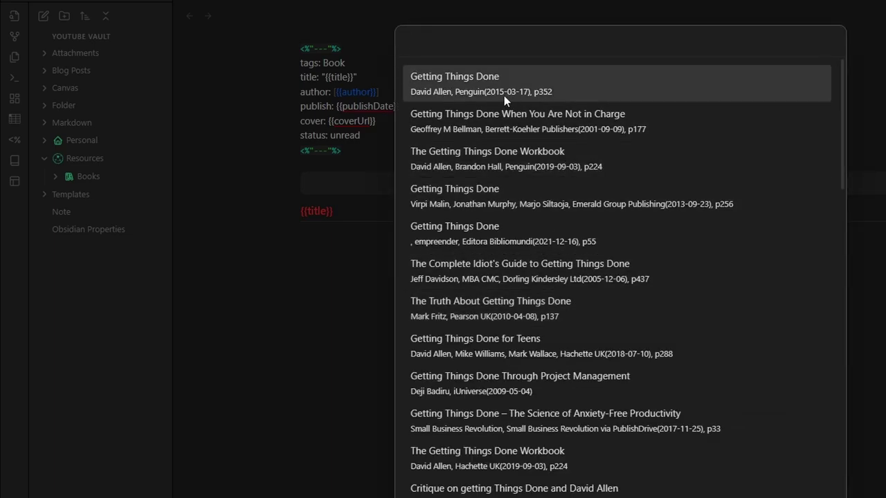
click(504, 96)
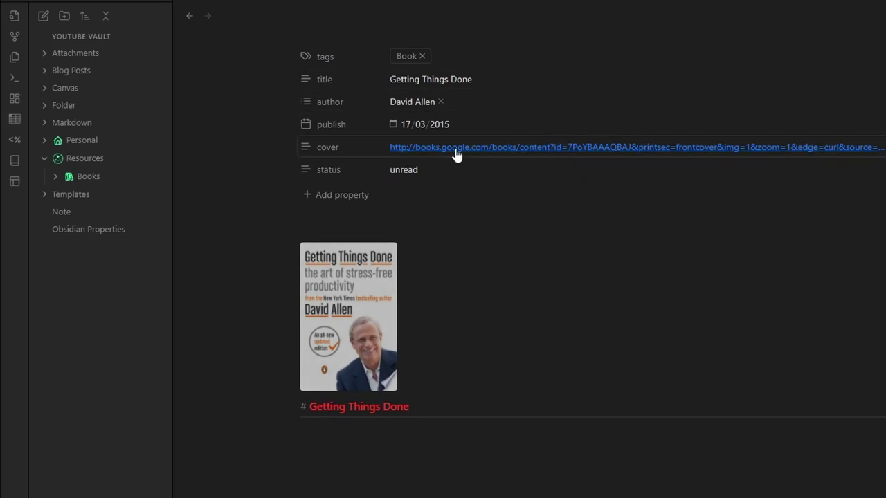
click(101, 181)
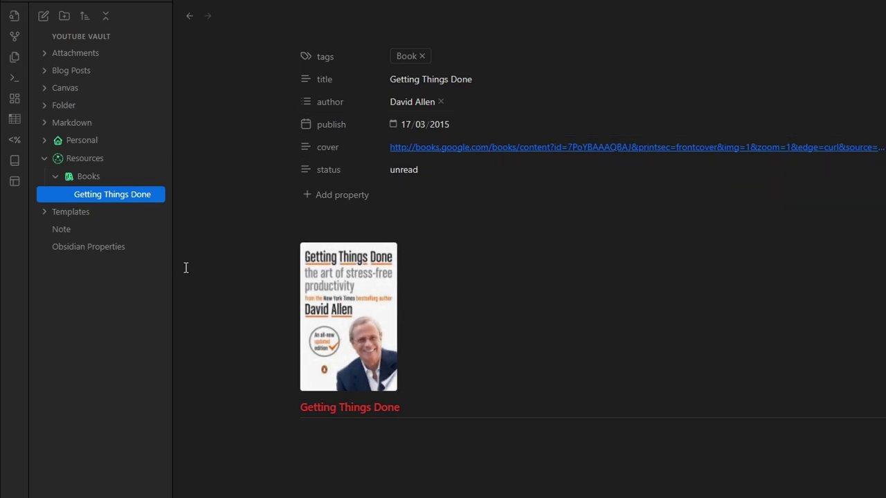
Add a book note for The 7 Habits from the first search result
click(17, 160)
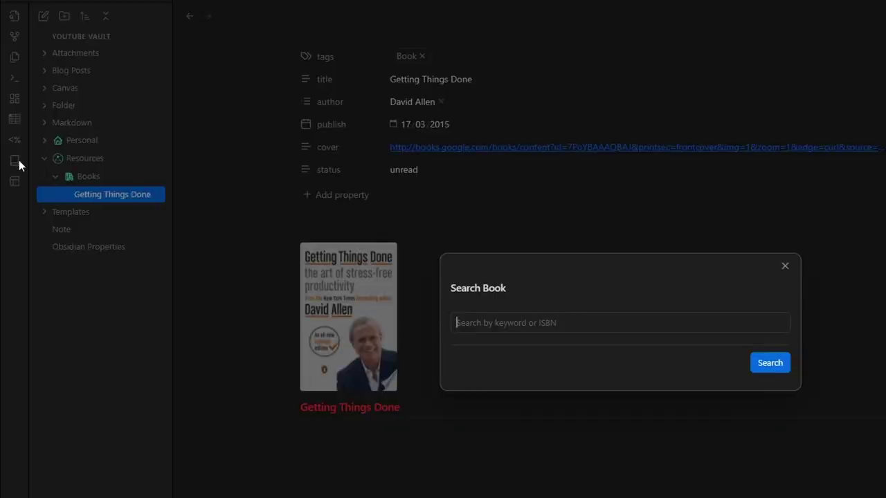
text(the 7)
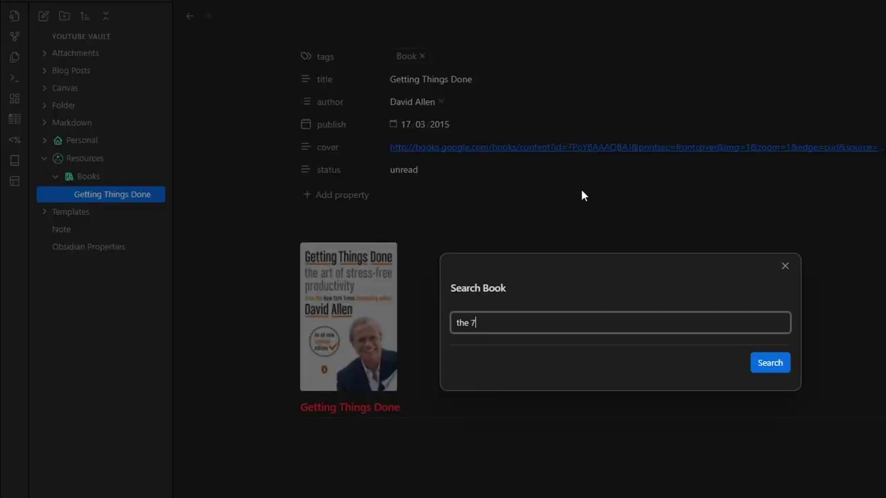
text( habits of highly)
key(Return)
click(526, 90)
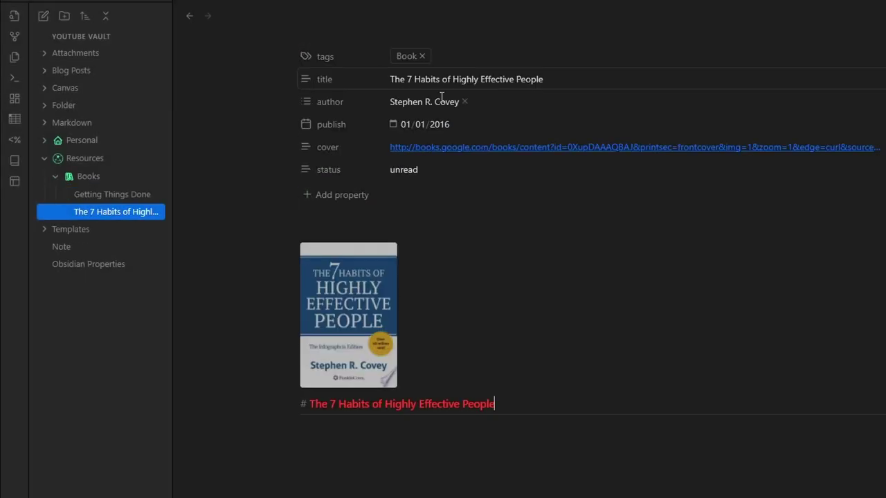
Add a book note for Building a Second Brain
click(15, 161)
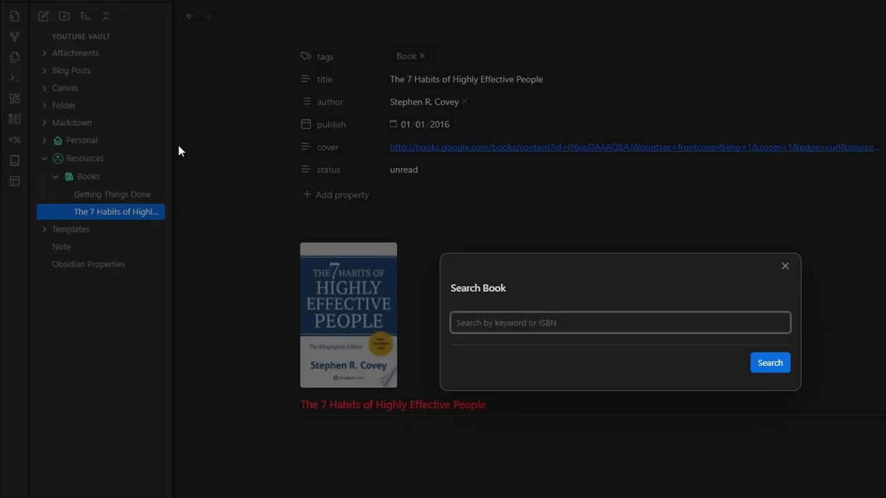
text(building a second)
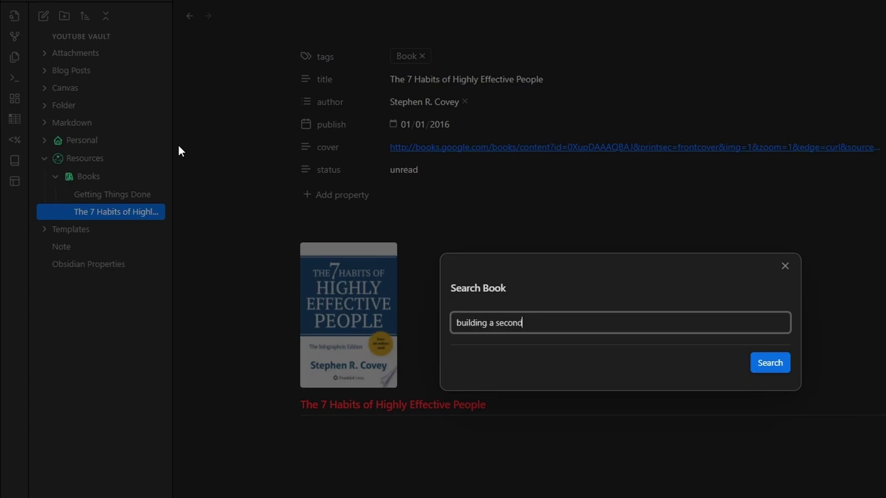
text( book)
key(Return)
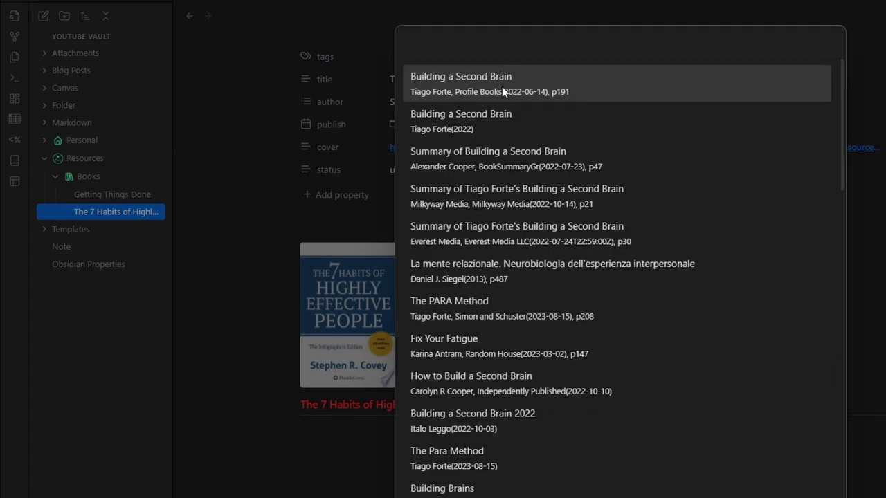
click(502, 86)
Add a book note for The Diary of a CEO
click(14, 164)
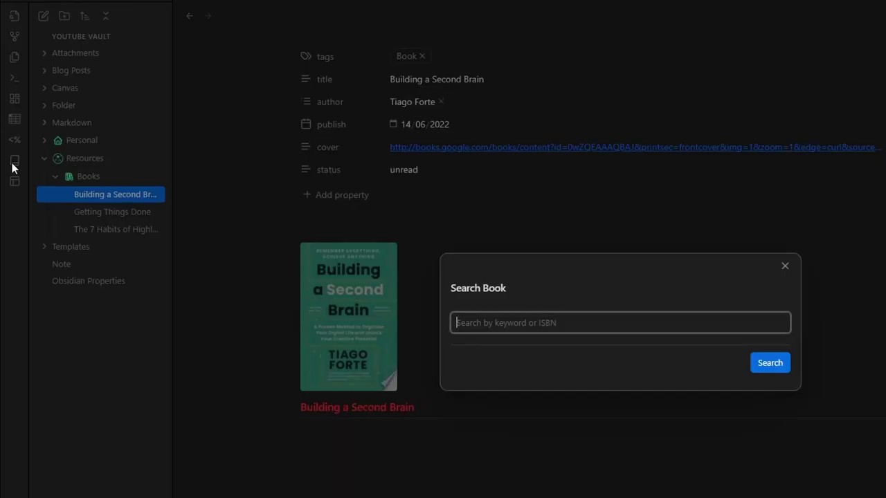
text(the diary of a ceo)
key(Return)
click(478, 81)
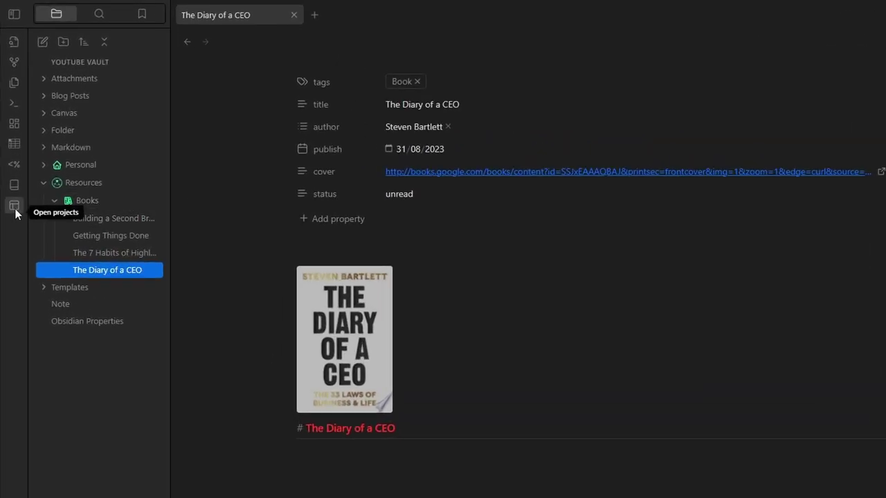
Open the Projects view from its ribbon icon to show the Get started dialog
click(15, 207)
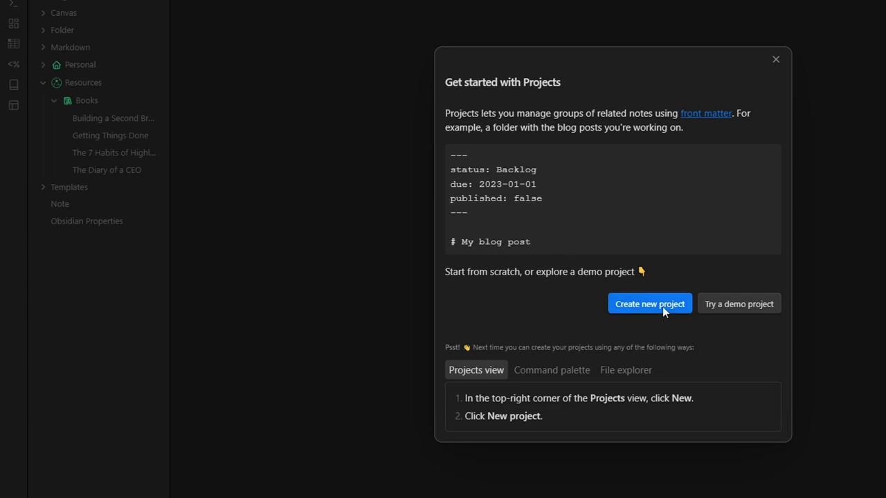
Create a project named Library with its path set to Resources/Books
click(661, 306)
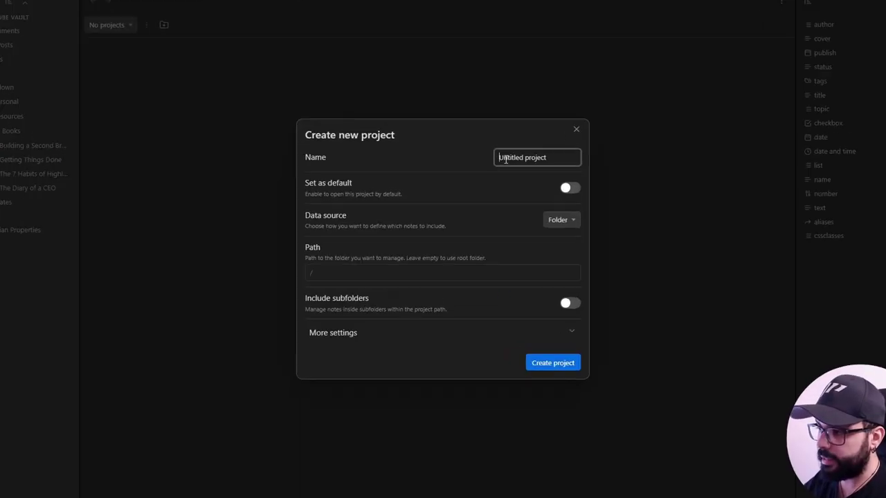
triple_click(505, 159)
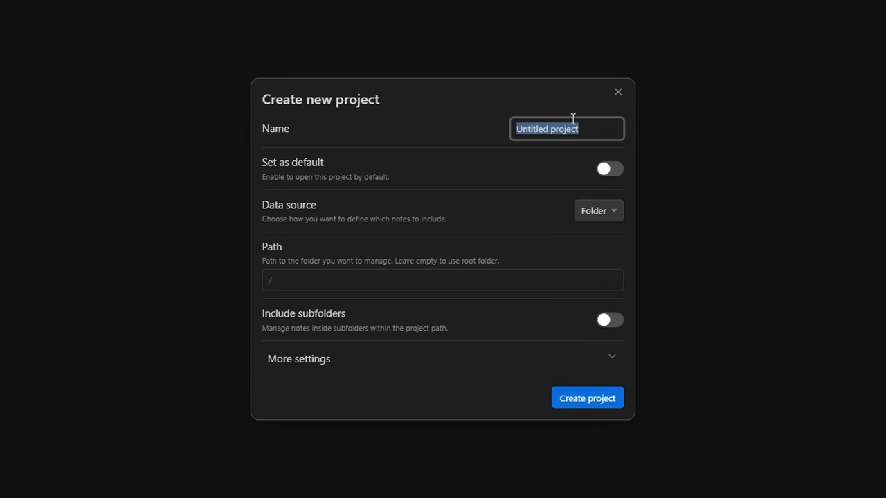
text(Library)
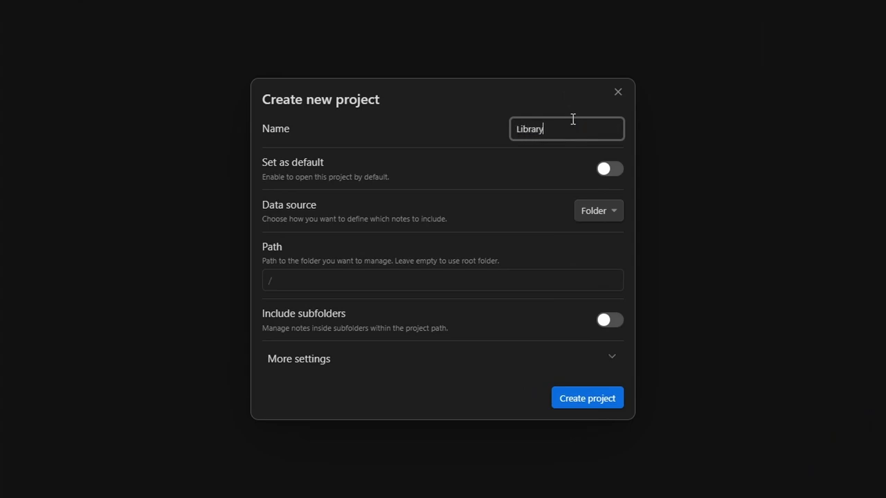
click(492, 198)
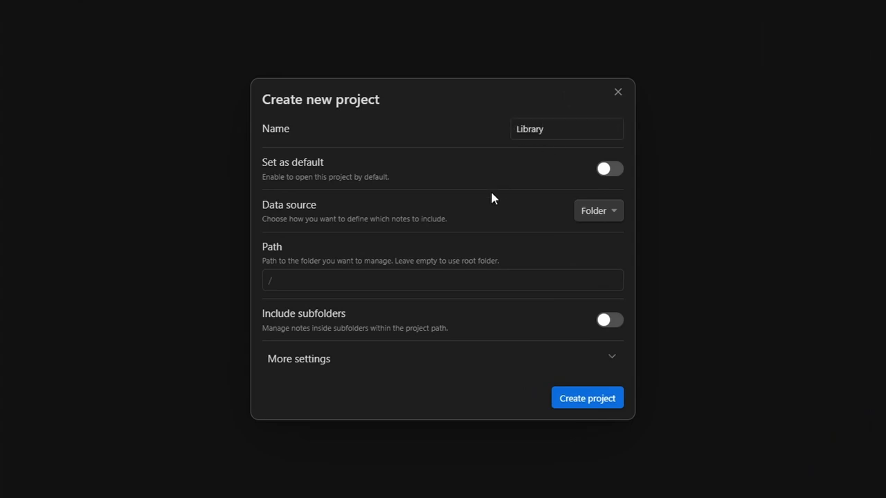
click(595, 212)
click(340, 277)
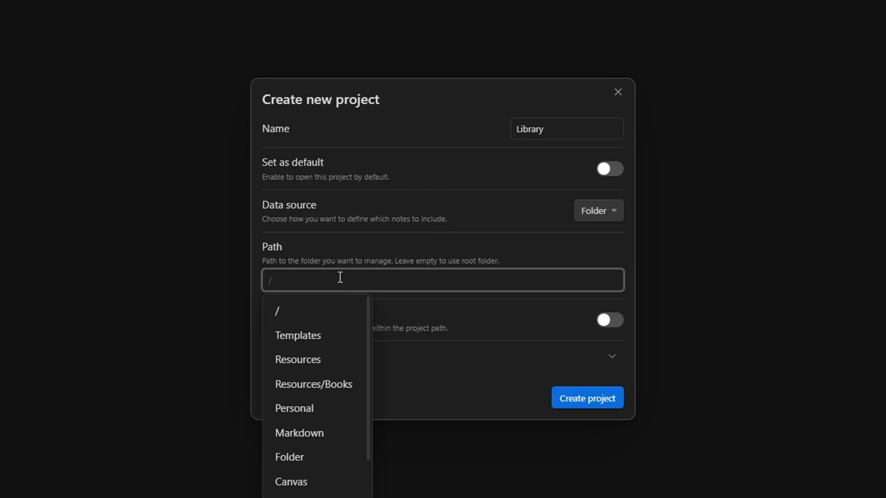
click(345, 384)
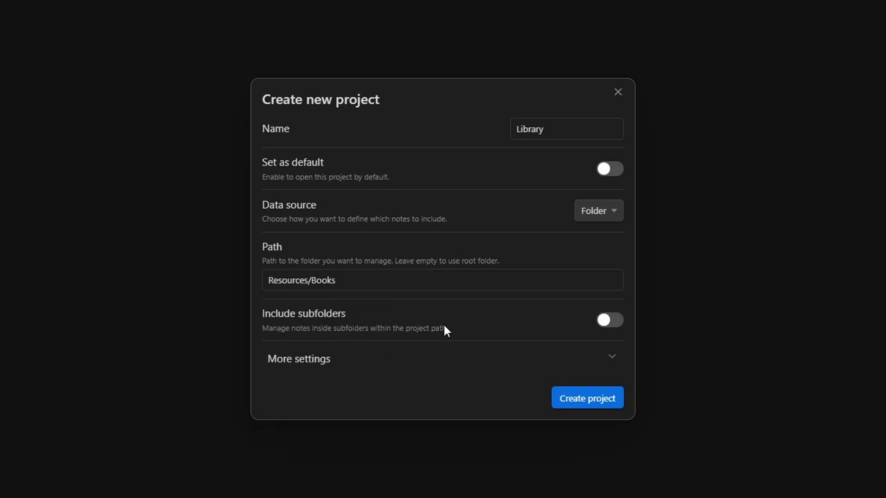
click(603, 355)
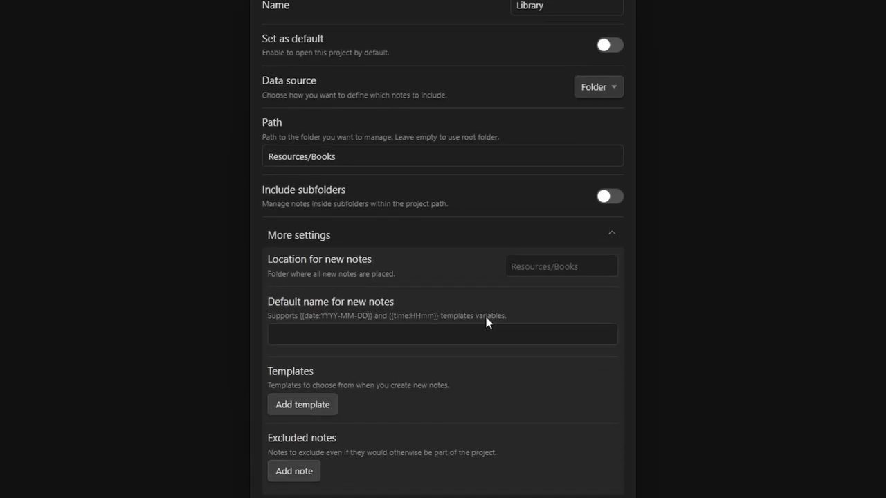
click(608, 239)
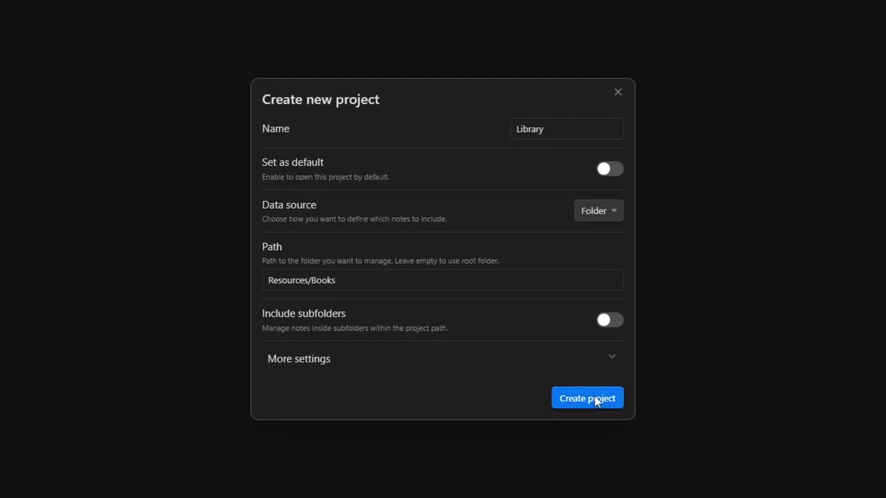
click(594, 399)
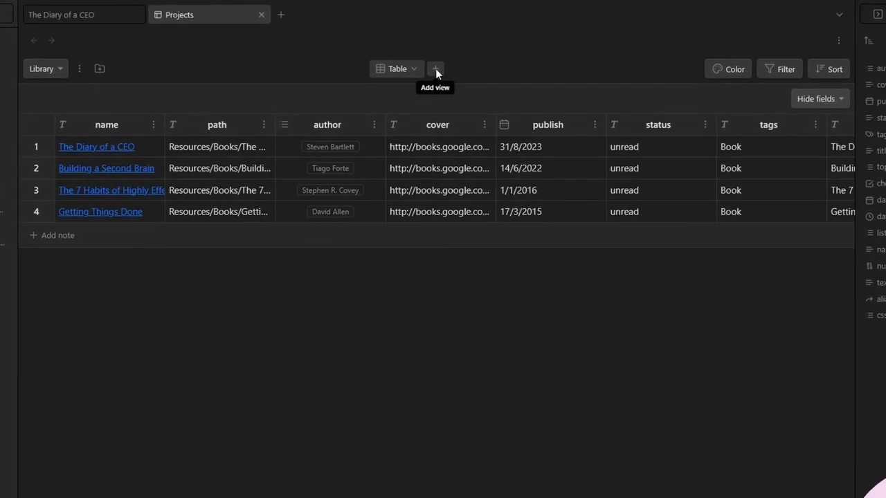
Add a new Gallery-type view called 'Books' to the Library project
click(435, 68)
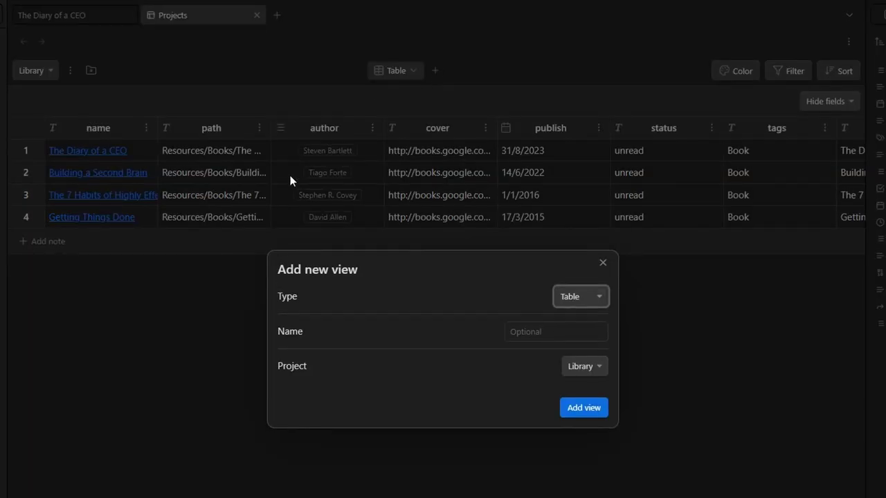
click(579, 296)
click(592, 346)
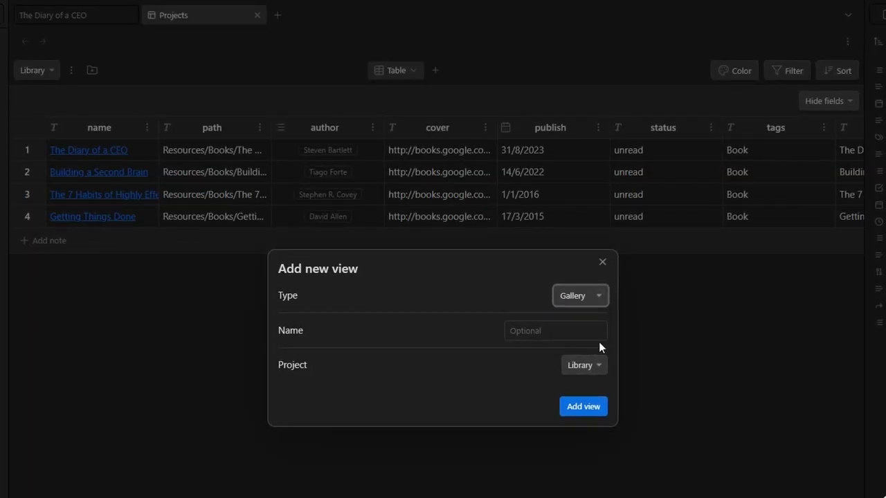
click(542, 331)
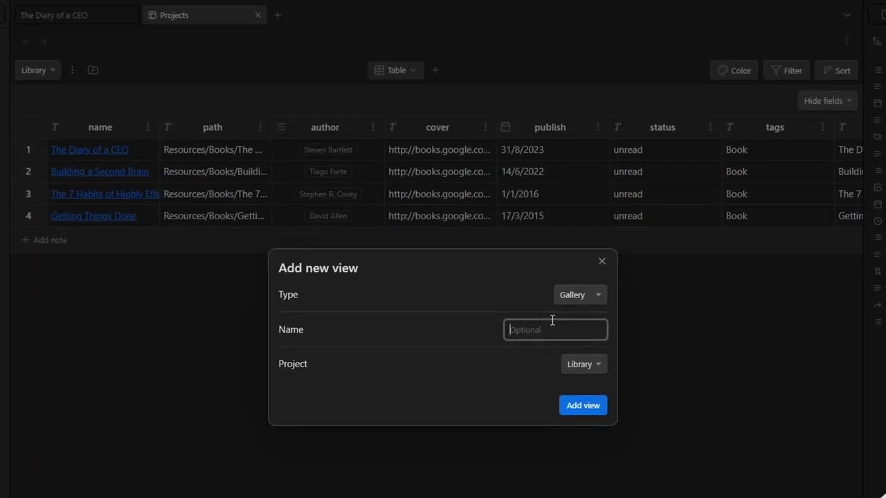
text(Books)
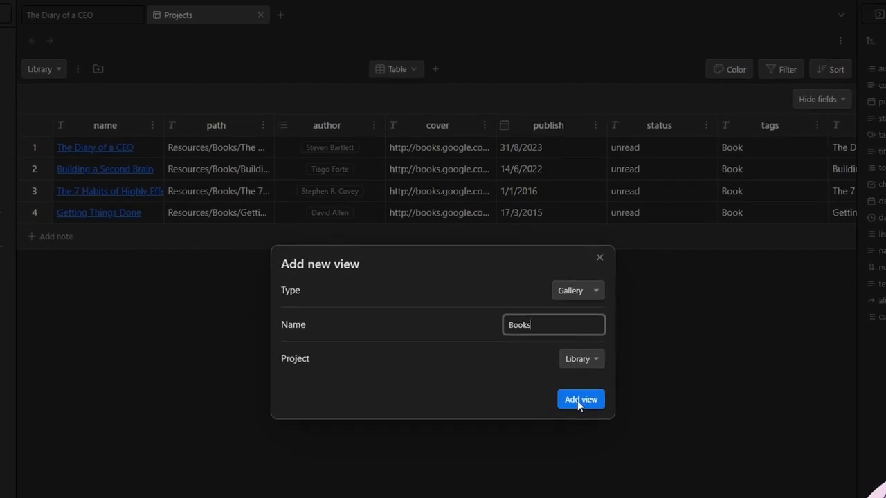
click(579, 399)
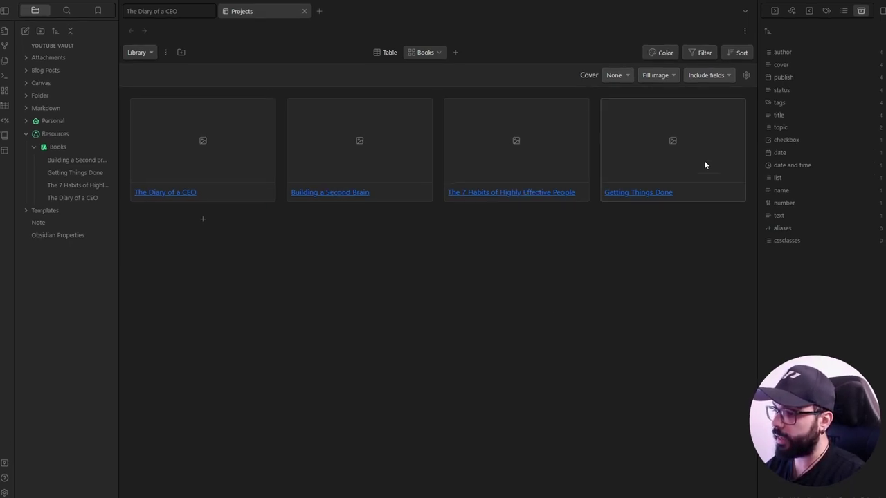
Use the 'cover' property as the card image, fitted inside each card
click(612, 74)
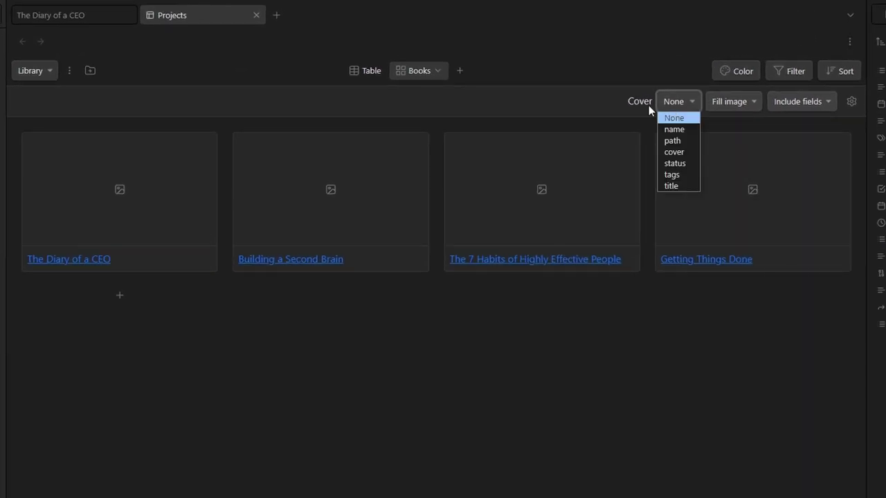
click(680, 151)
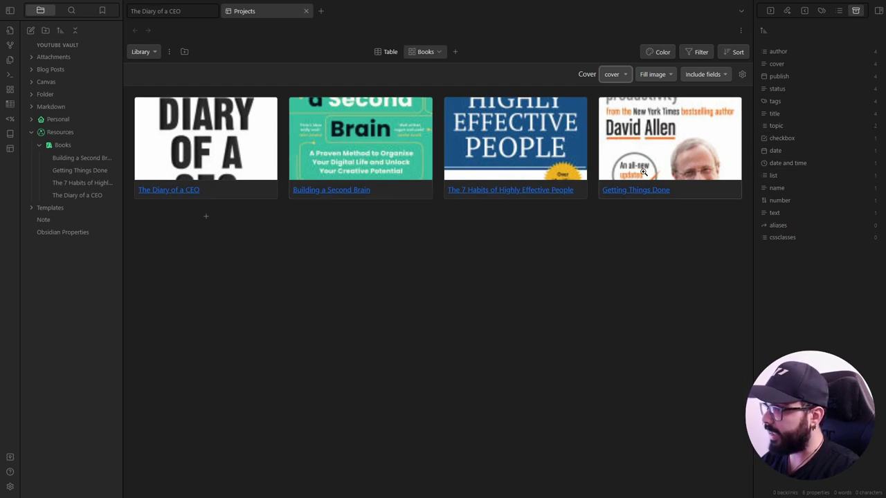
click(652, 75)
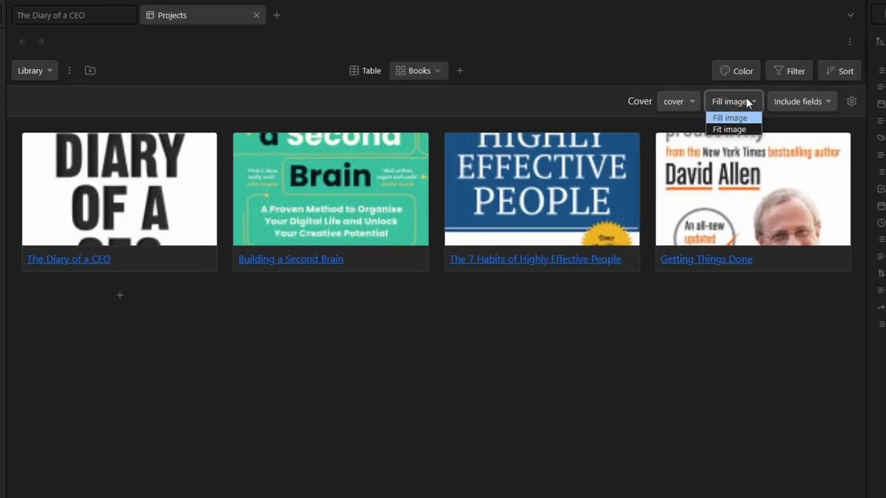
click(735, 131)
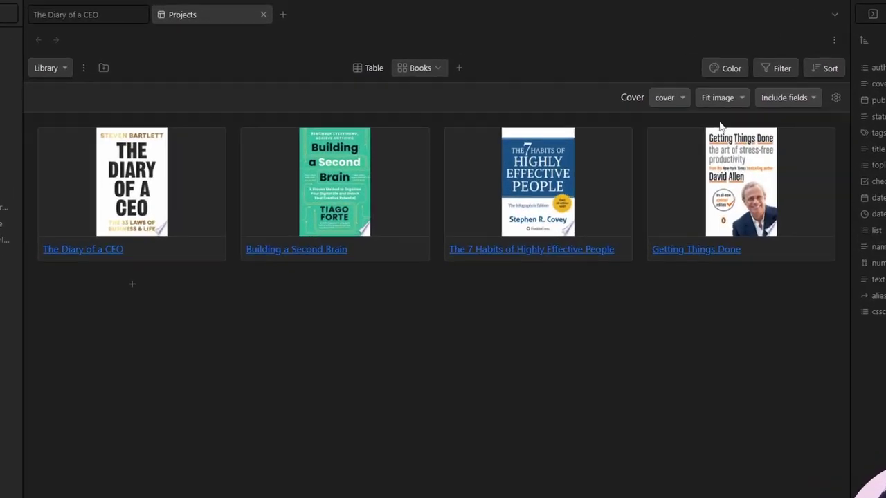
Show the author and status fields on every book card
click(795, 97)
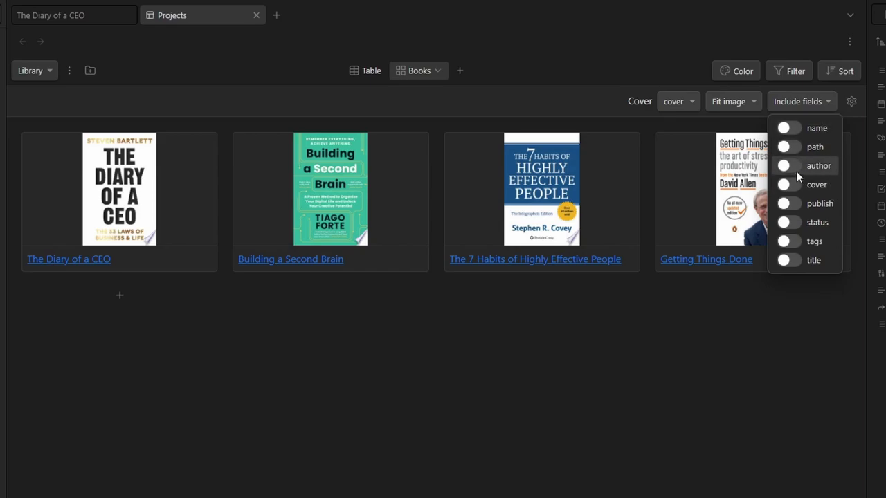
click(787, 168)
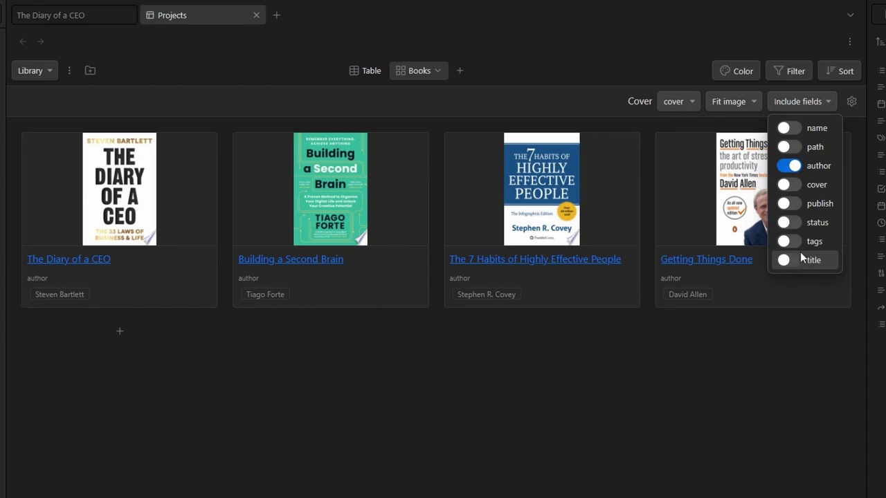
click(787, 225)
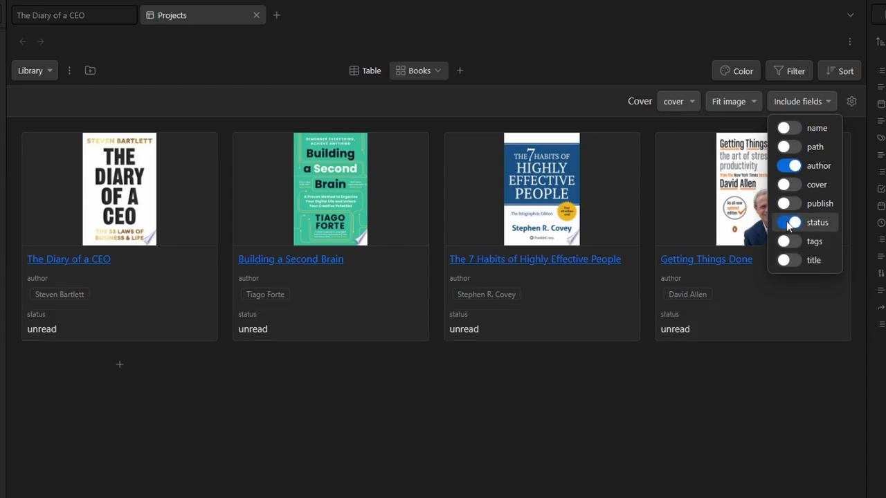
click(782, 371)
Set the gallery card width to 230 px
click(851, 101)
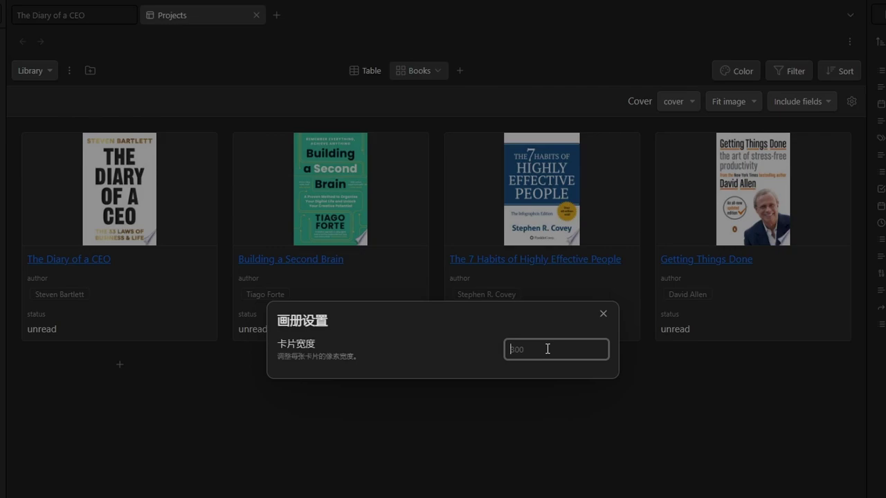
text(230)
click(665, 424)
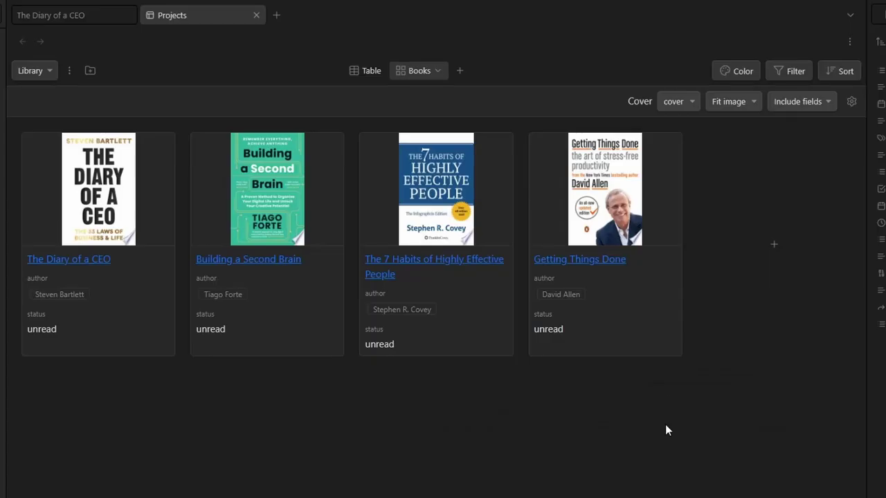